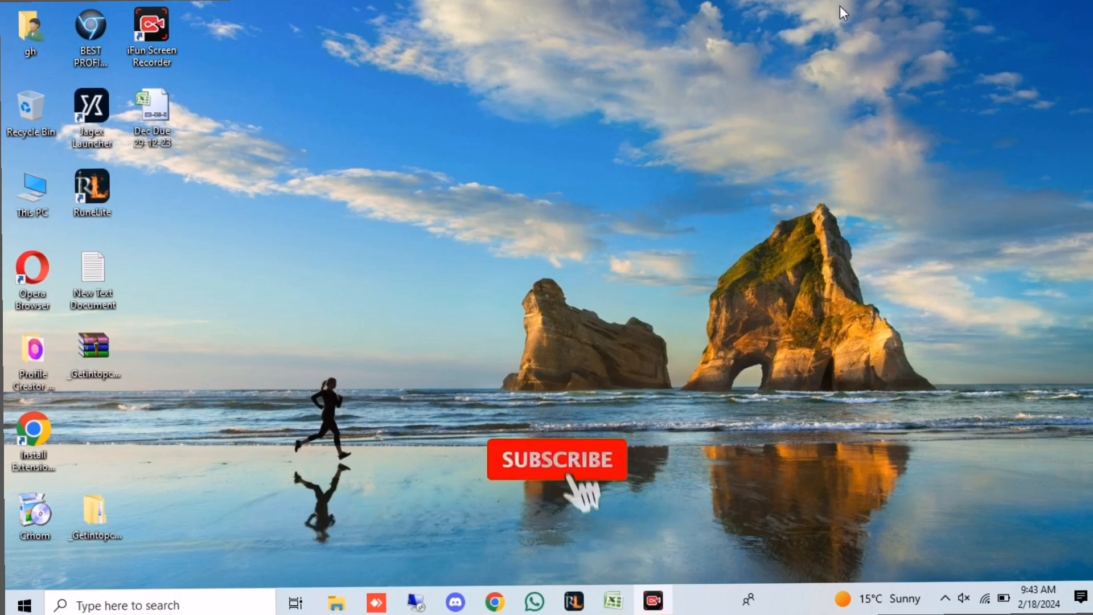
Switch to the blank Excel workbook and enter the title "Marks Sheet" in cell B3
left_click(613, 600)
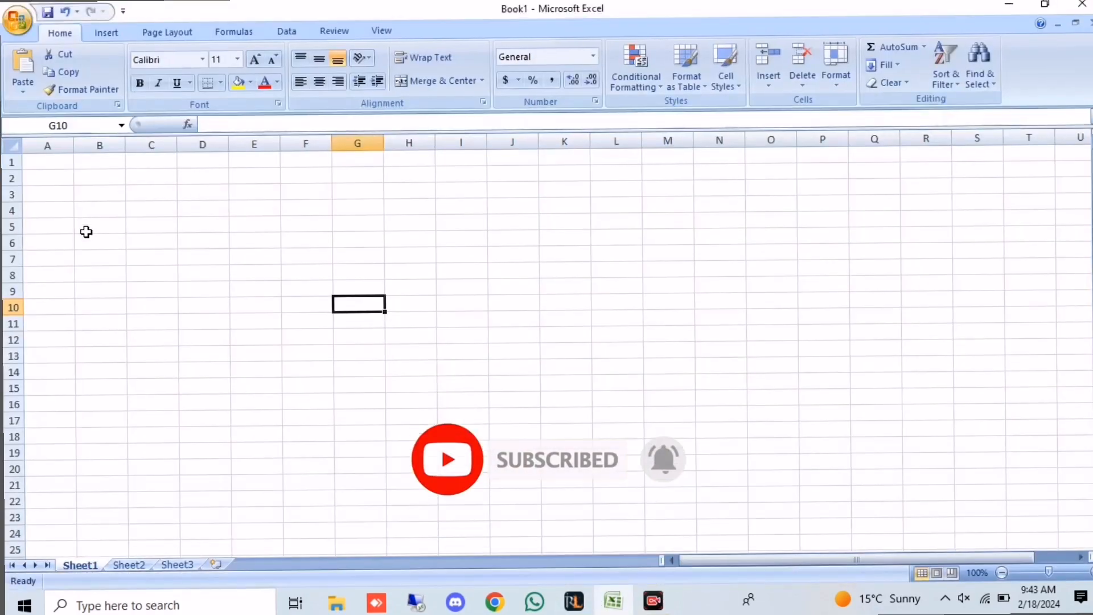
left_click(95, 191)
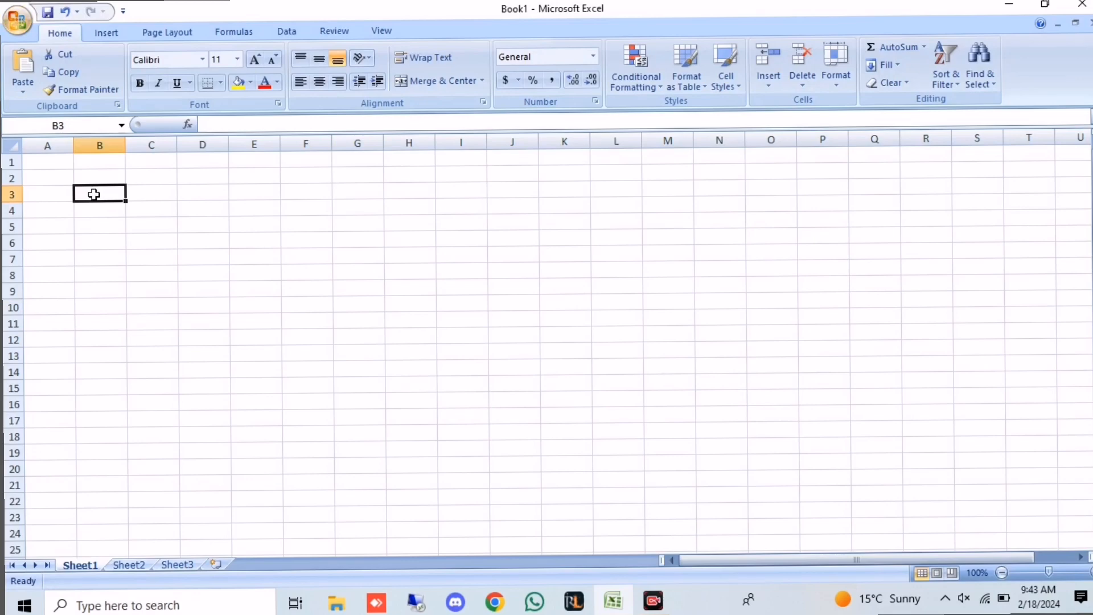
type("M")
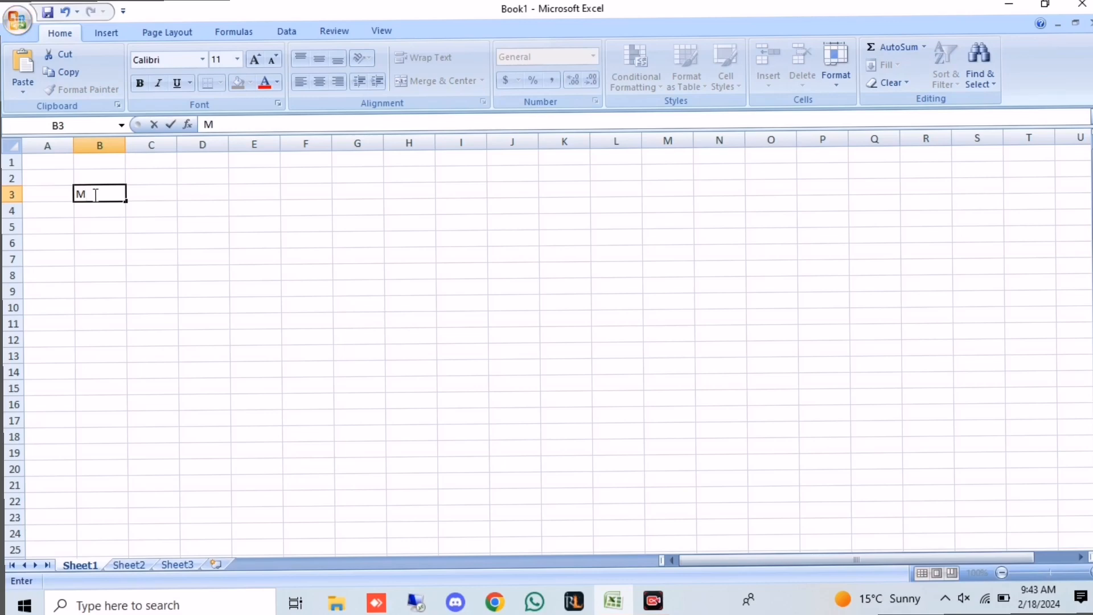
type("arks Sheet")
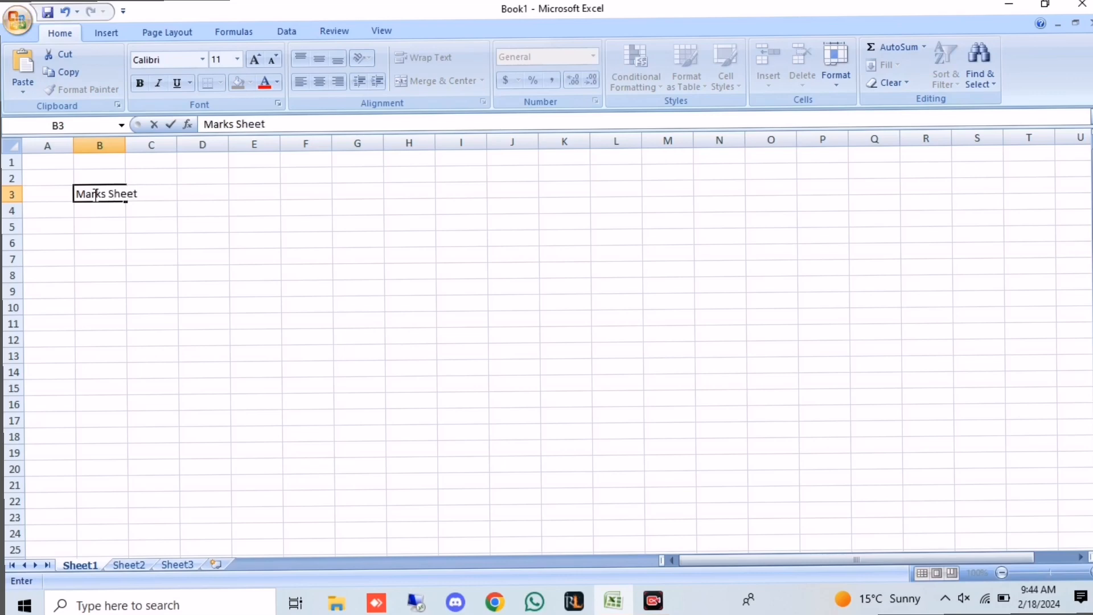
key("Return")
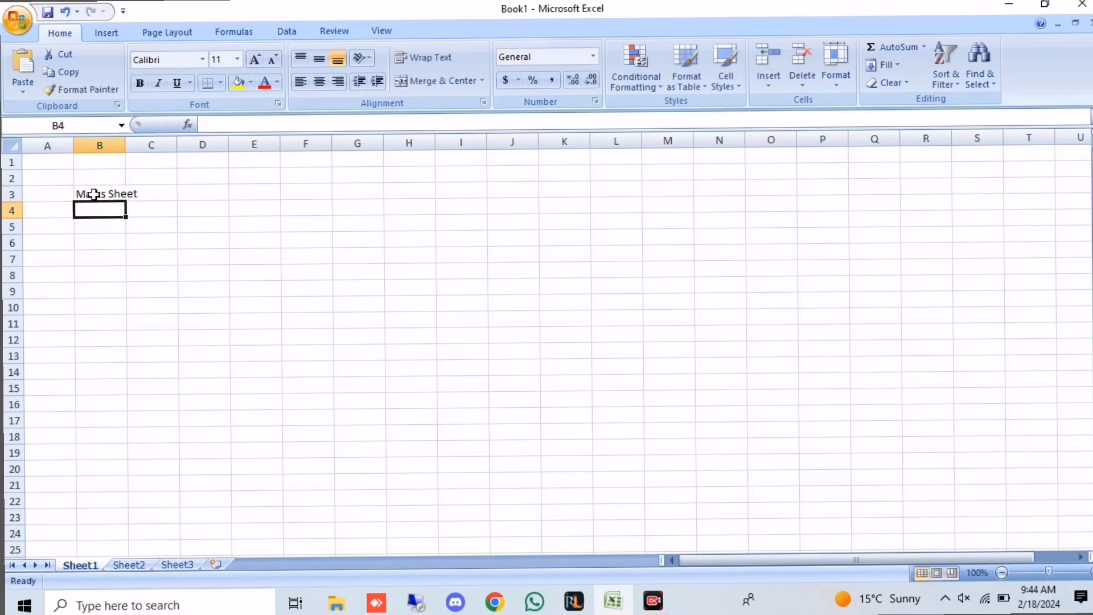
Enter the column headings "Sr #", "Name" and "Total Marks" in cells B4 to D4
type("Sr")
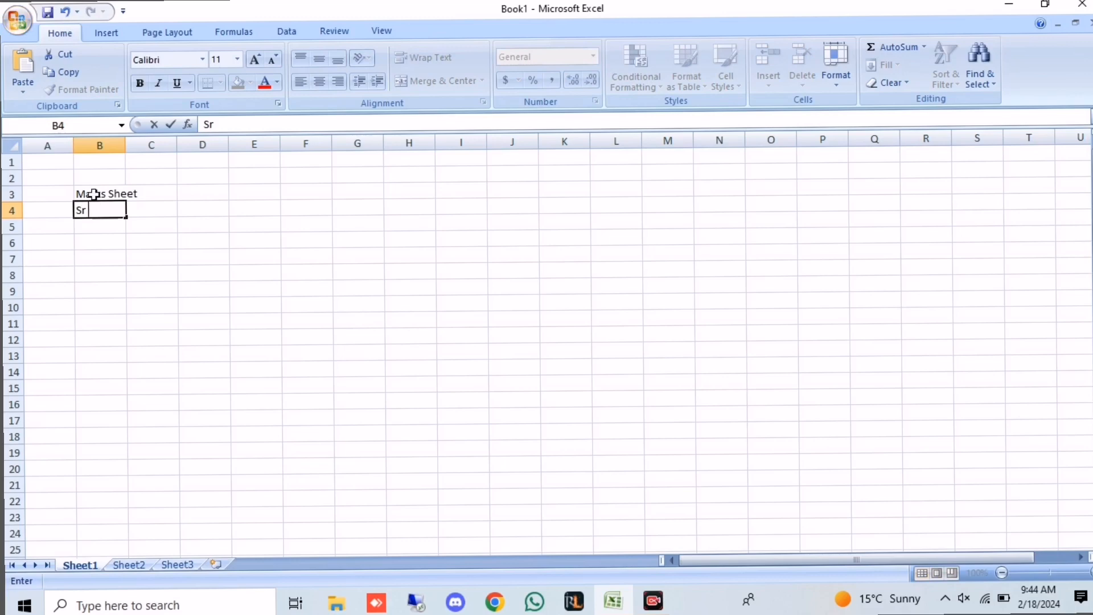
type(" #")
key("Tab")
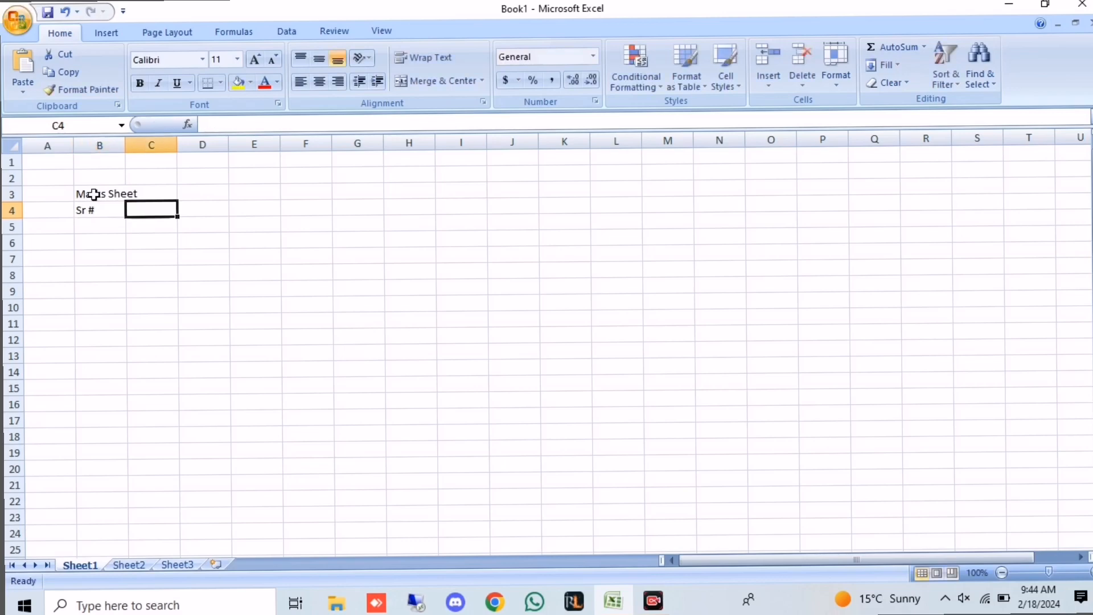
type("Name")
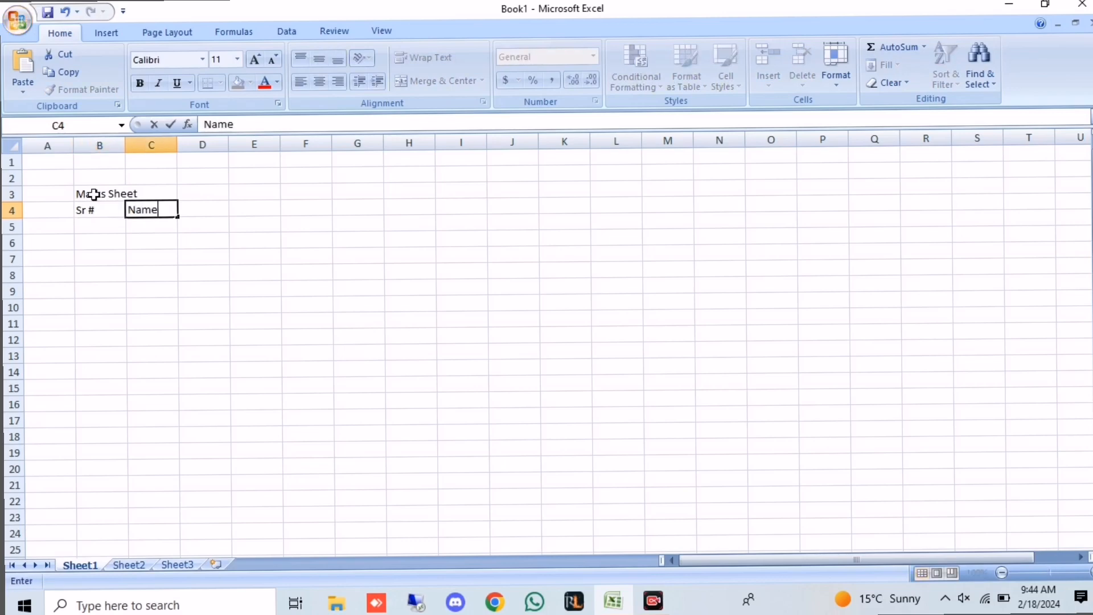
key("Tab")
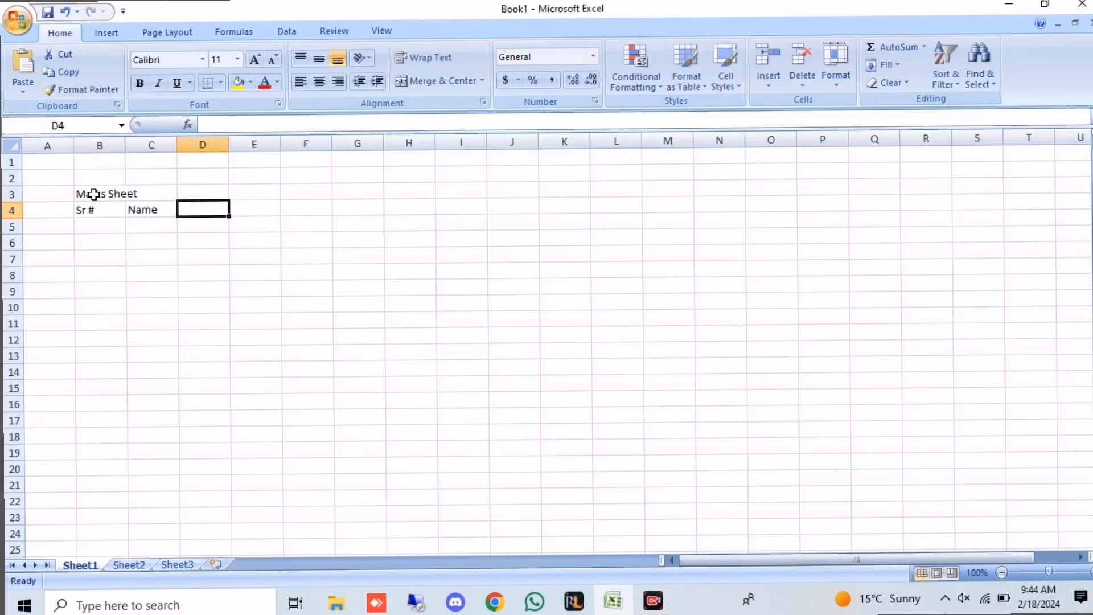
type("T")
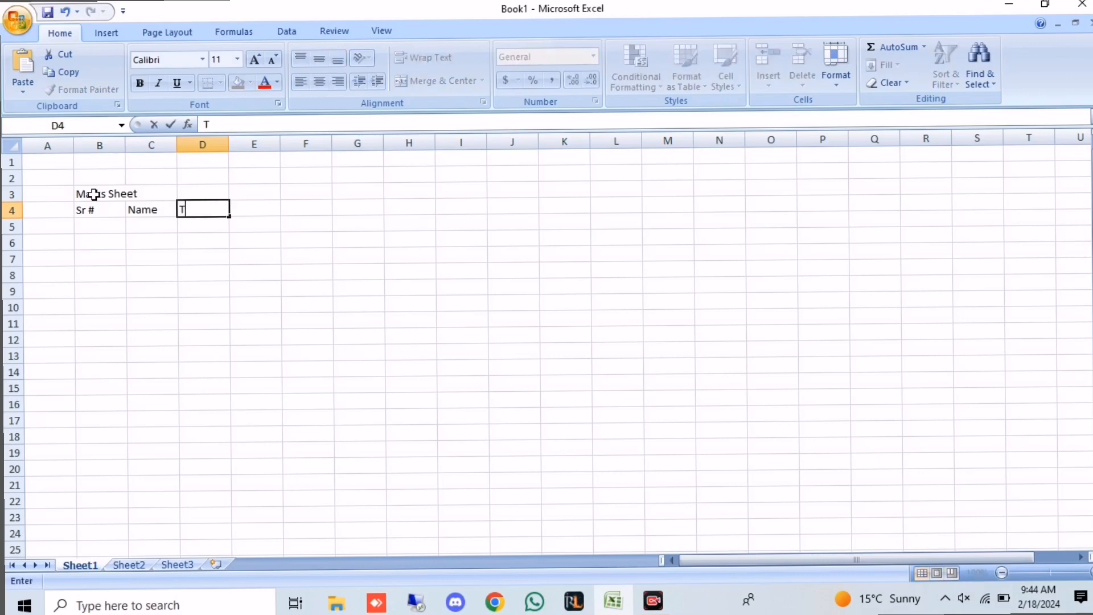
type("otal Ma")
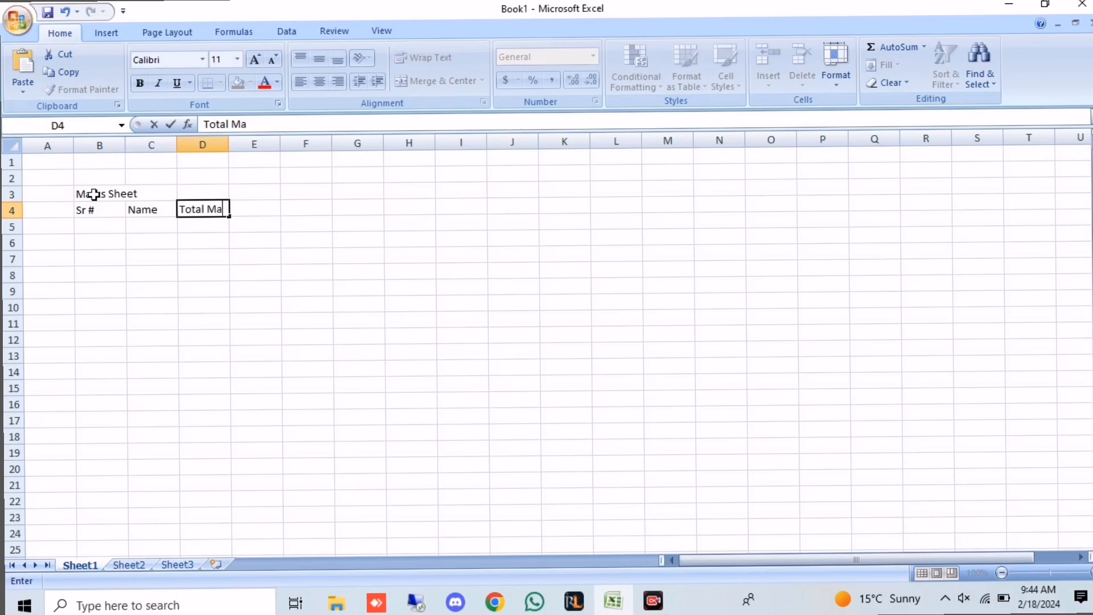
type("rks")
key("Return")
Enter the subject headings "Urdu", "English", "Science" and "Social Stadies" in cells E5 to H5
key("Right")
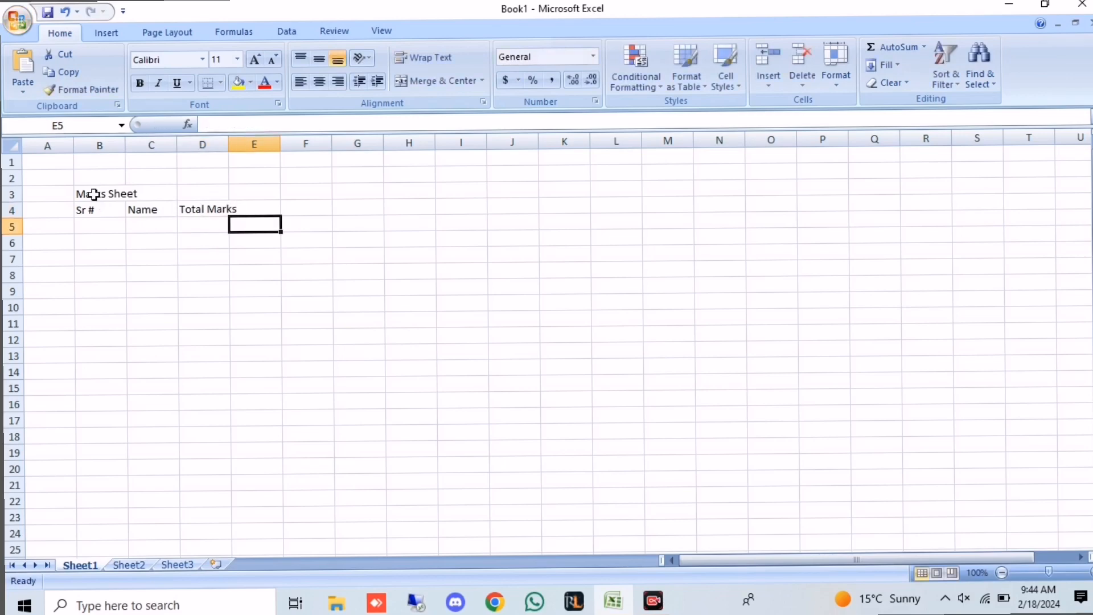
type("Ur")
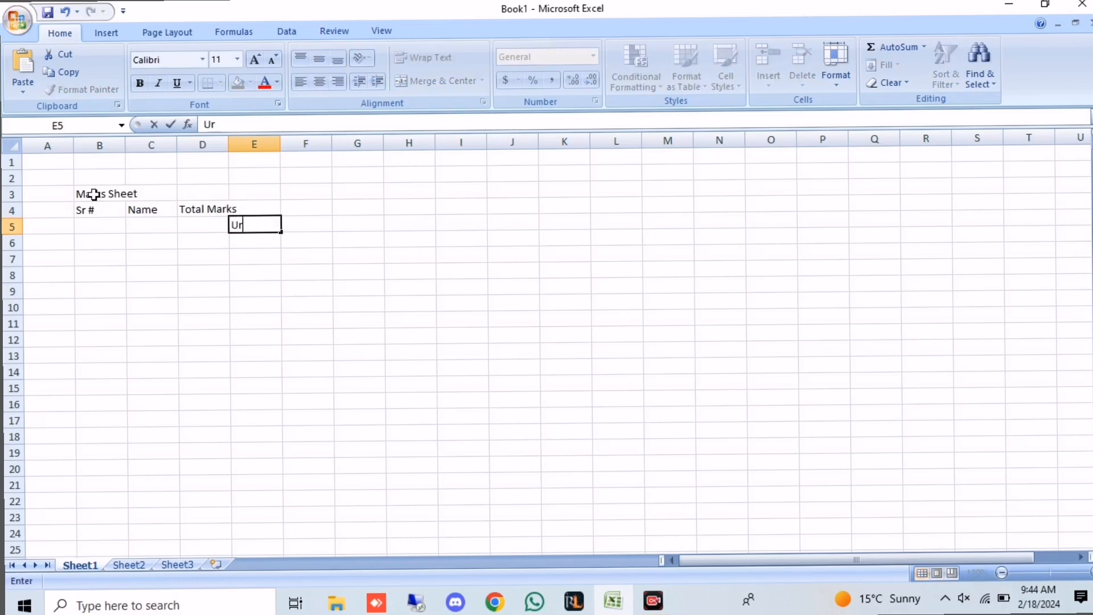
type("du")
key("Tab")
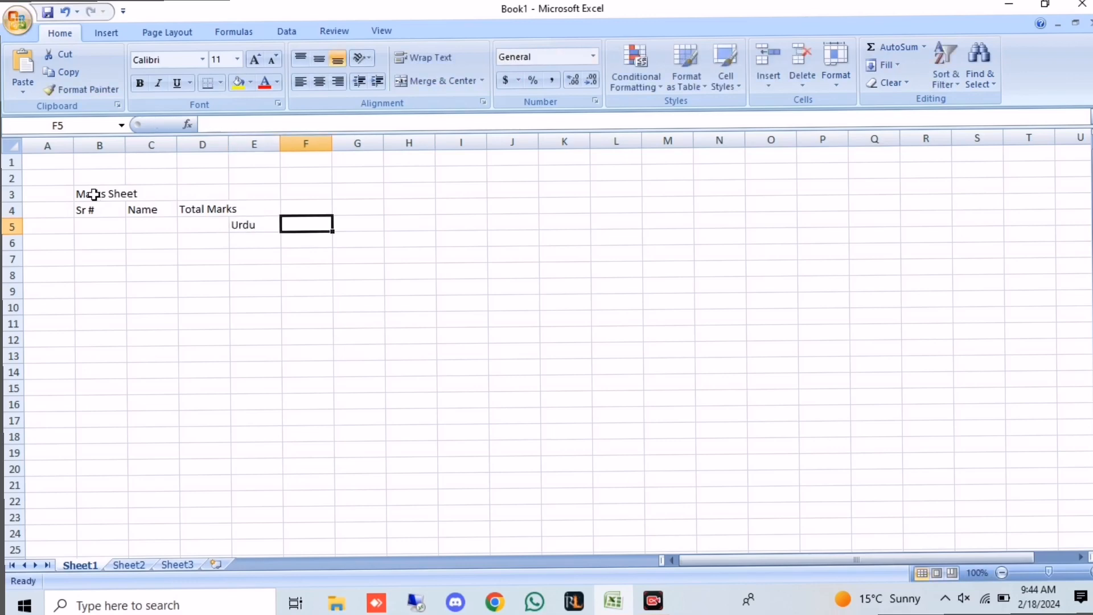
type("E")
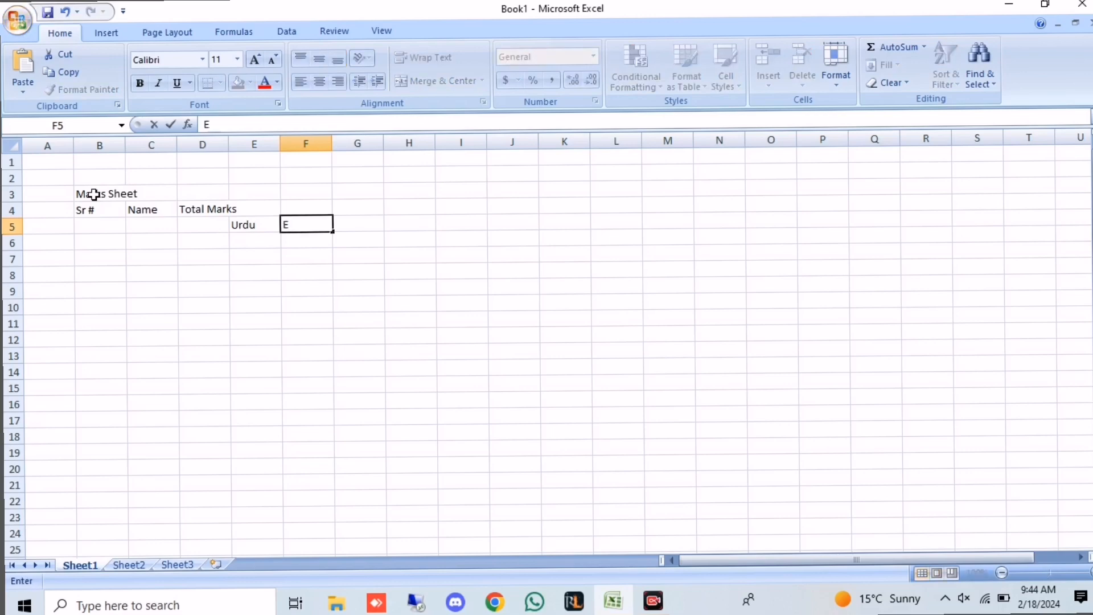
type("nglish")
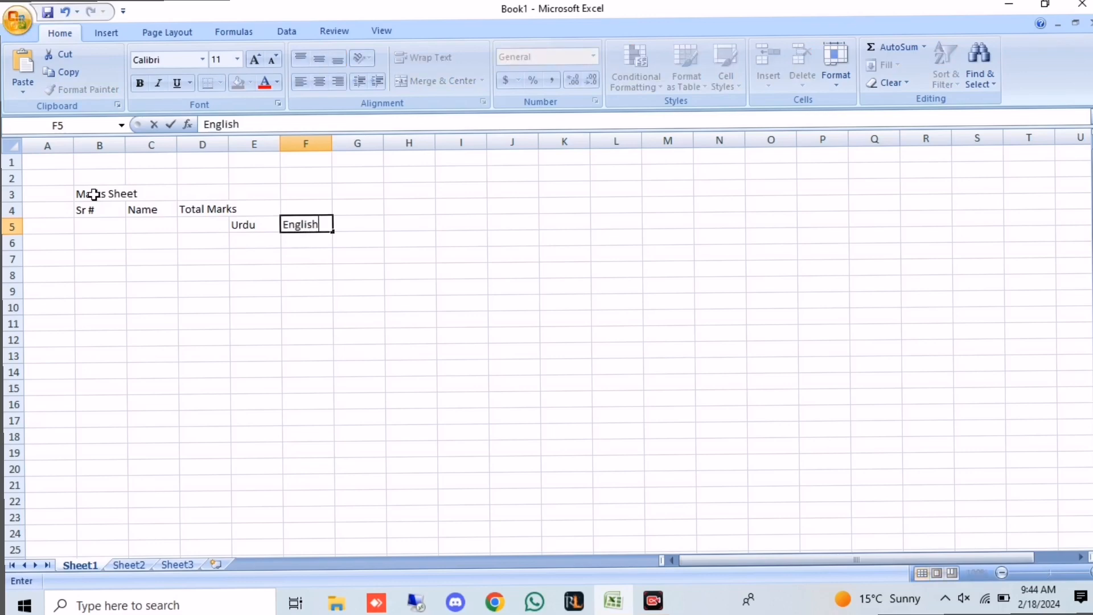
key("Tab")
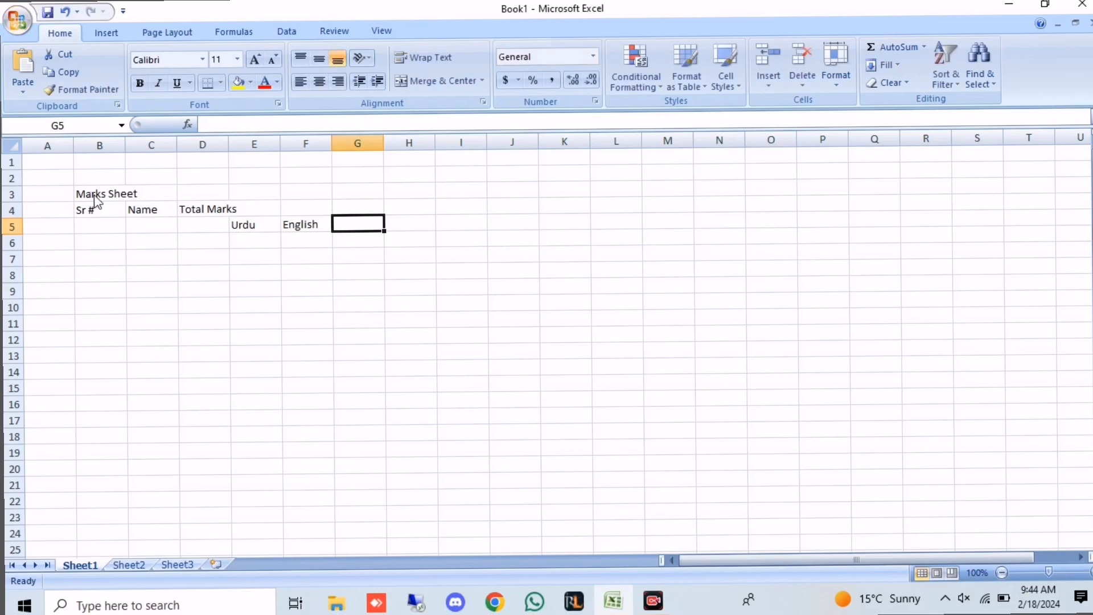
type("Sc")
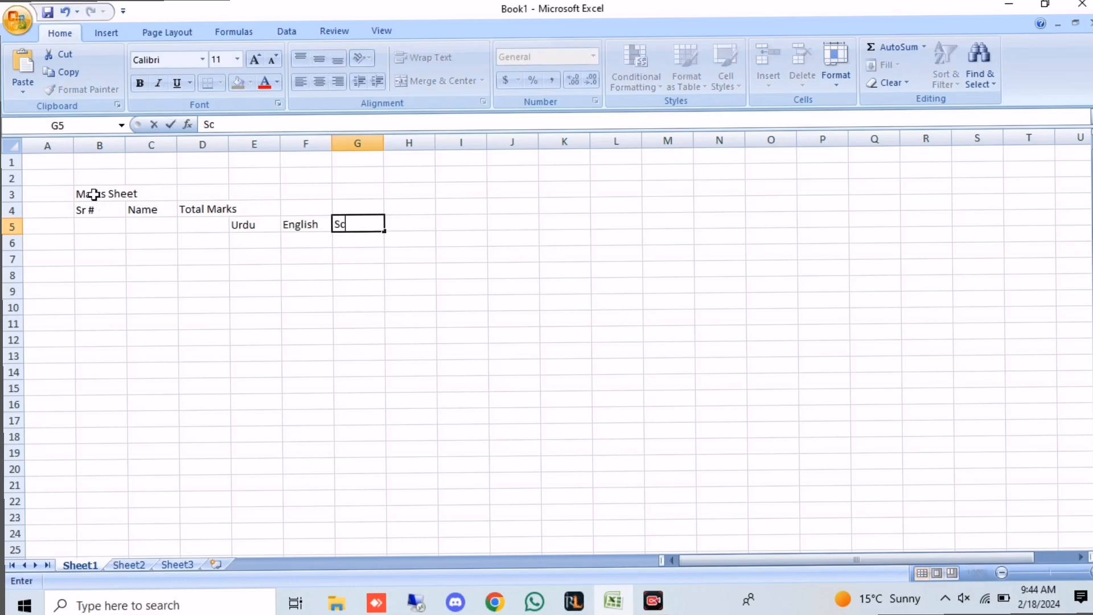
type("ience")
key("Tab")
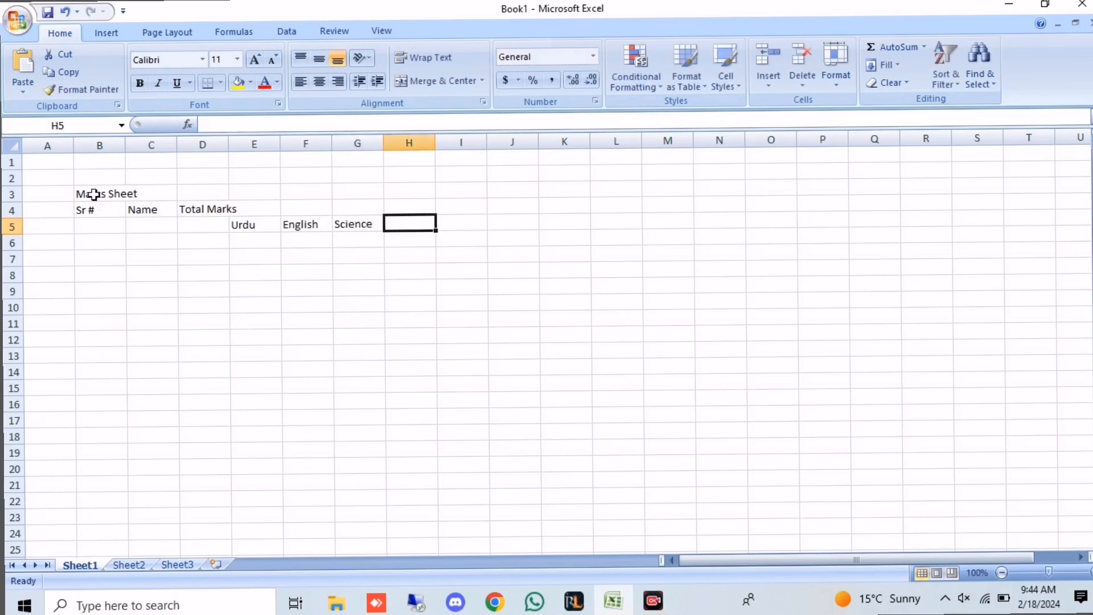
type("Social")
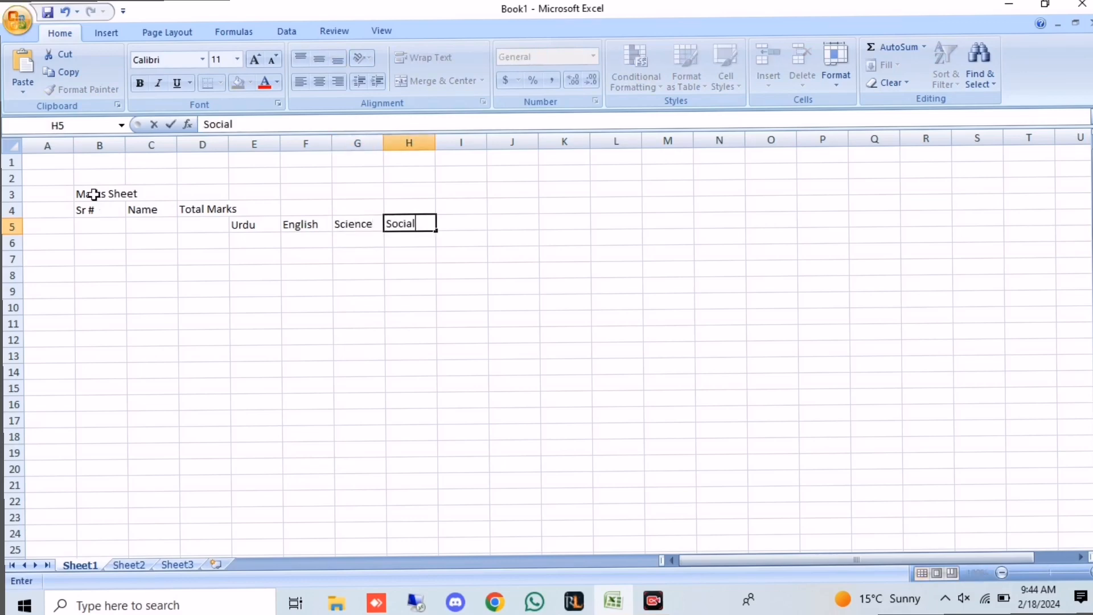
type(" Stadie")
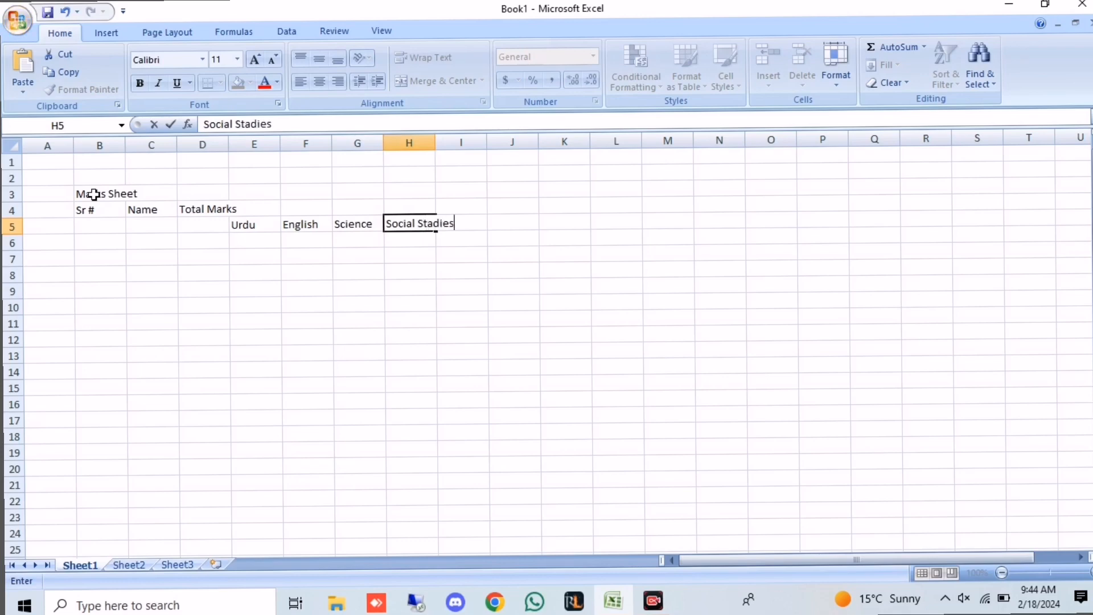
type("s")
Merge and center the empty cells E4:H4 above the subject names
key("Right")
key("Up")
key("Left")
key("Left")
key("Left")
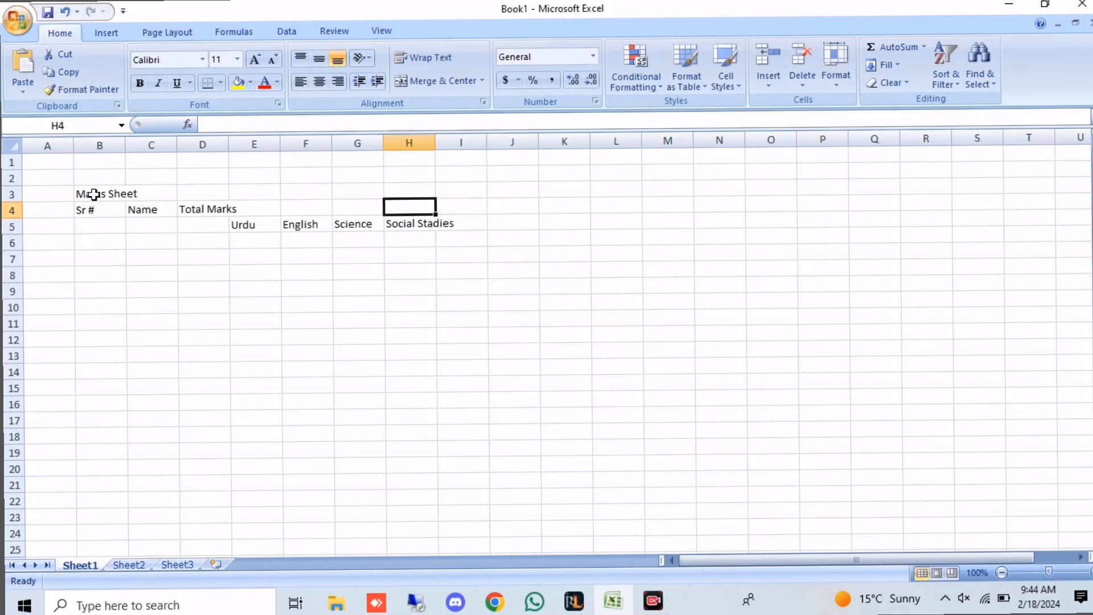
key("Left")
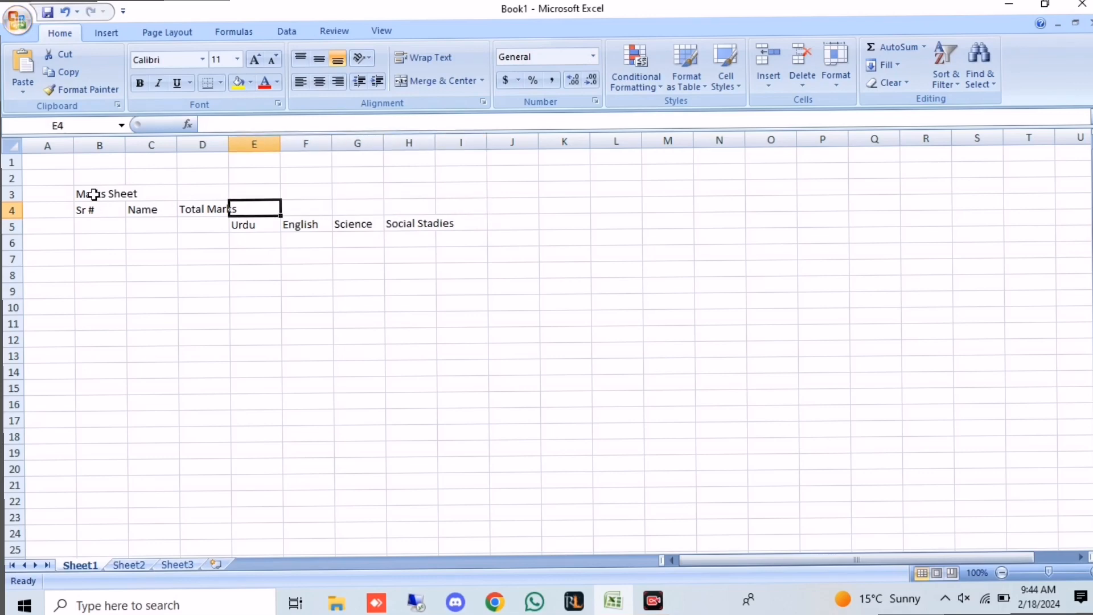
key("ctrl+Right")
key("ctrl+Left")
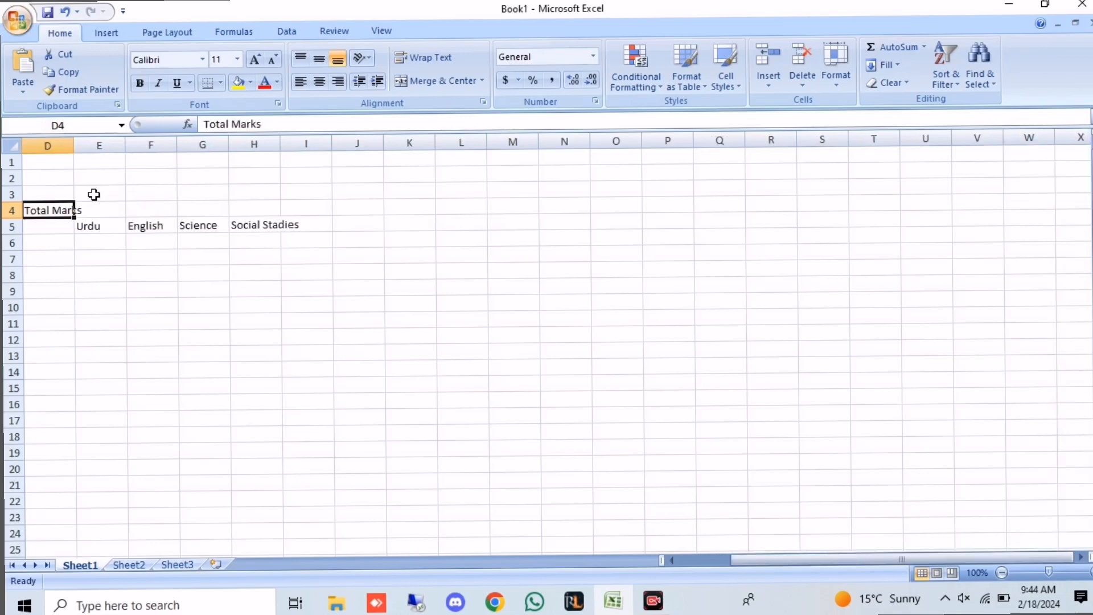
key("Right")
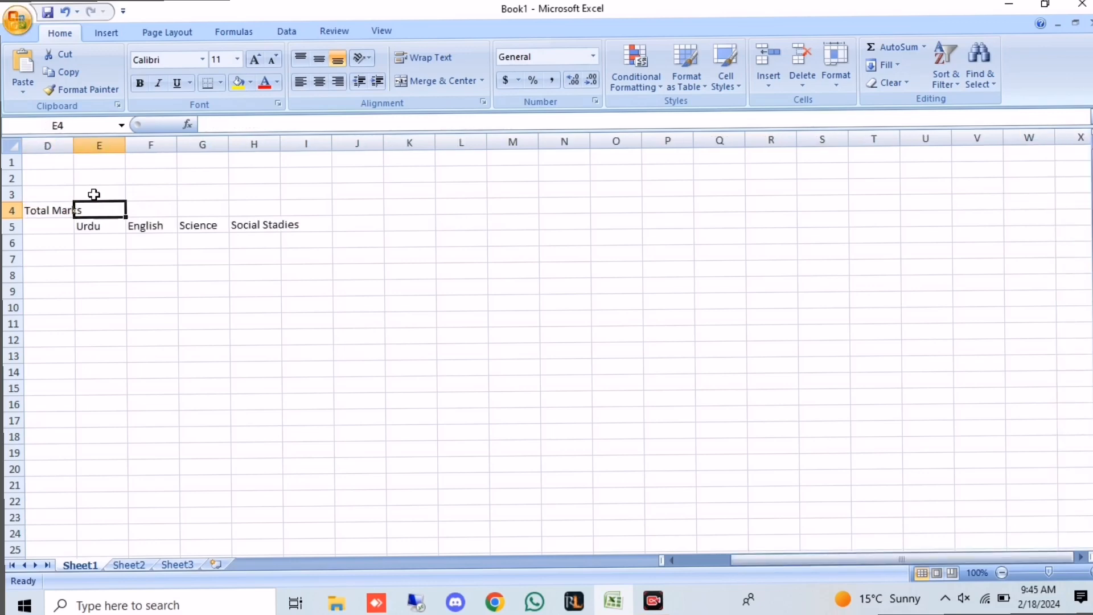
key("shift+Right")
key("shift+Right")
key("shift+Right")
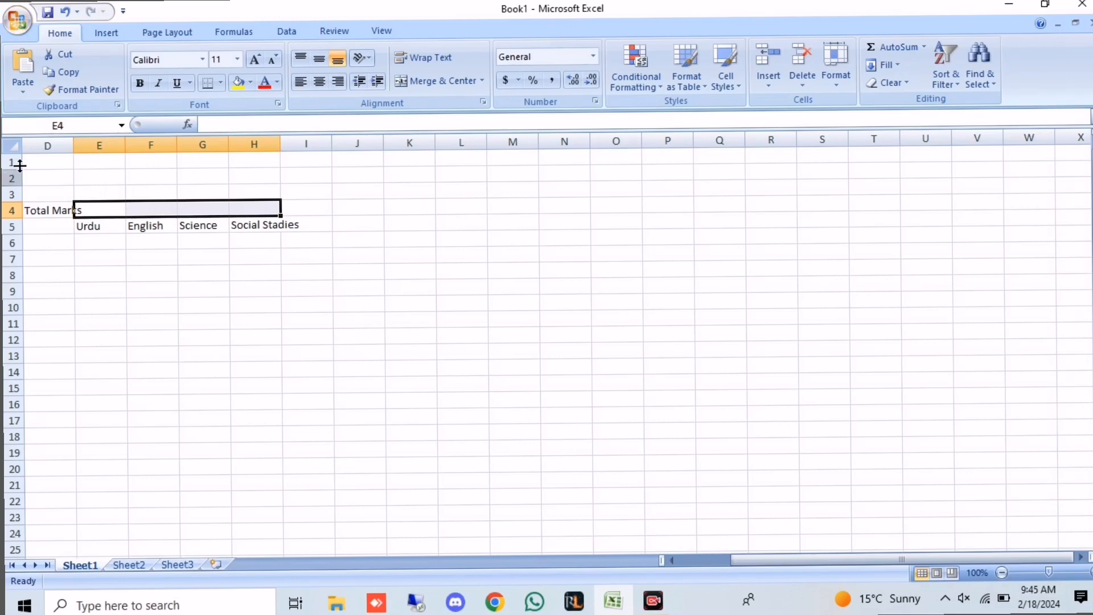
left_click(427, 80)
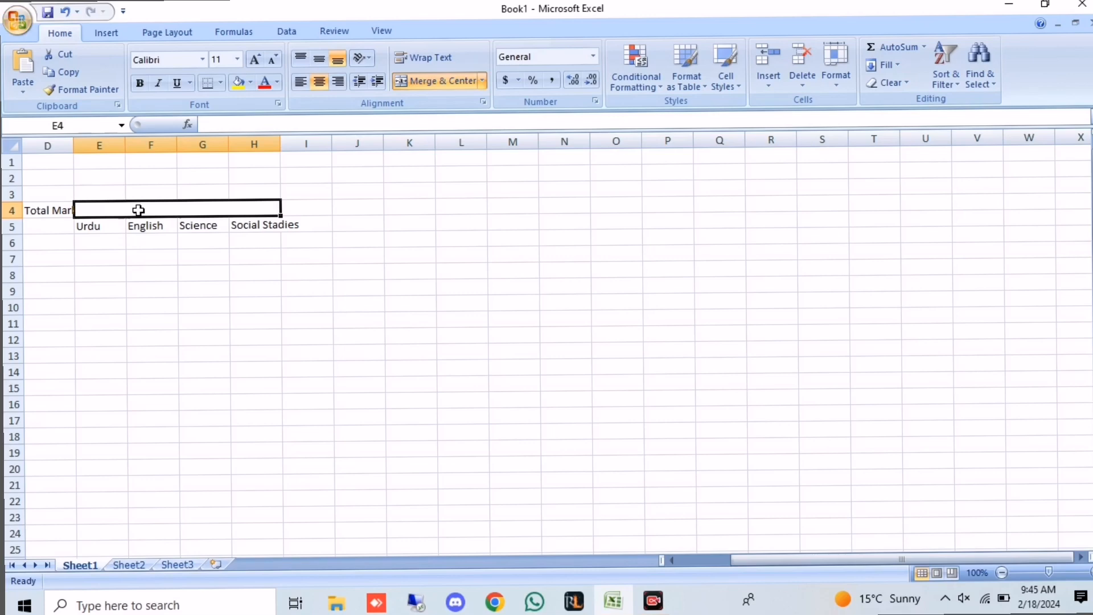
Enter the heading "Subjects" in the merged cell above the subject names
type("Sub")
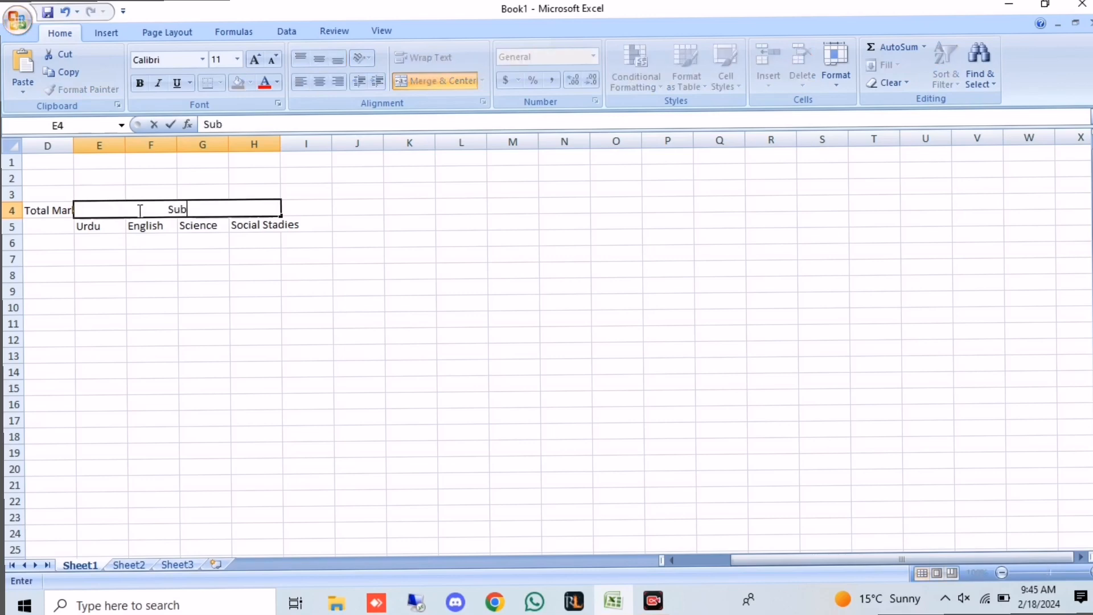
type("jects")
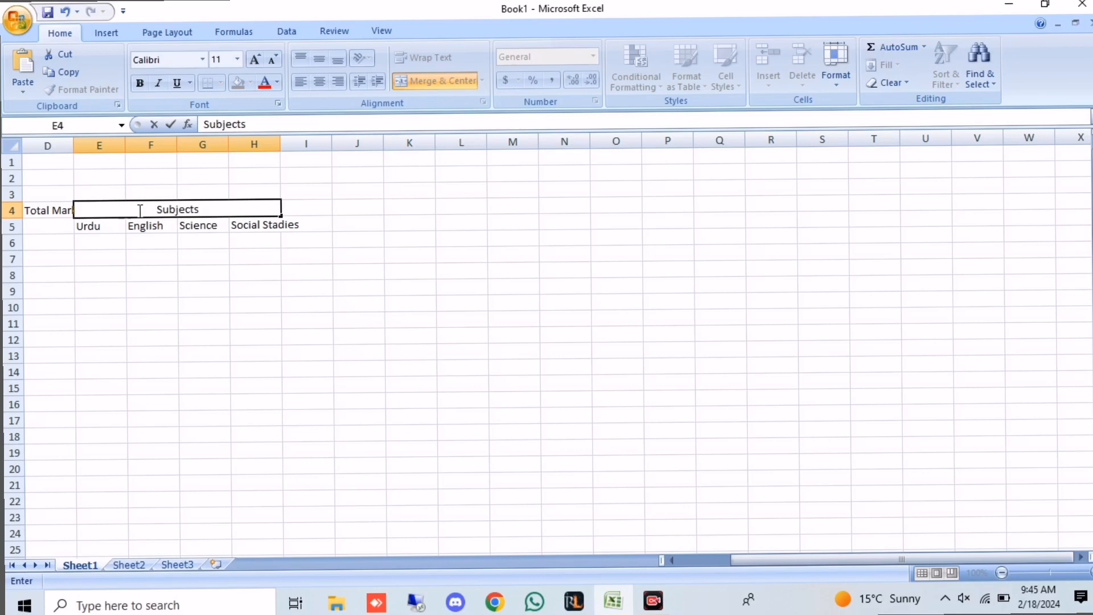
left_click(142, 322)
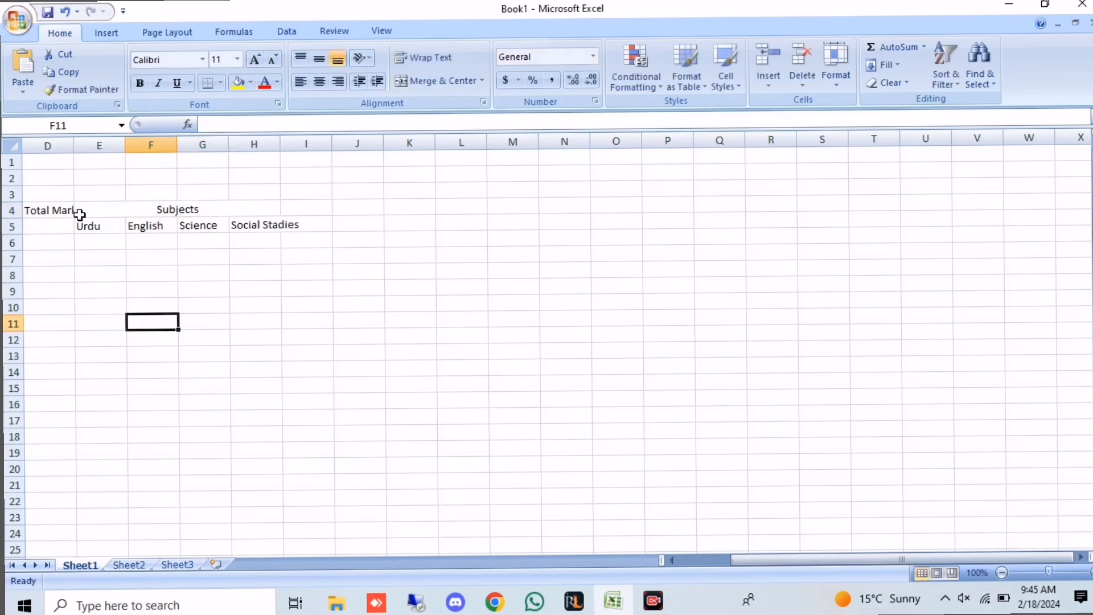
Merge and center the "Sr #" heading over cells B4:B5
left_click(110, 207)
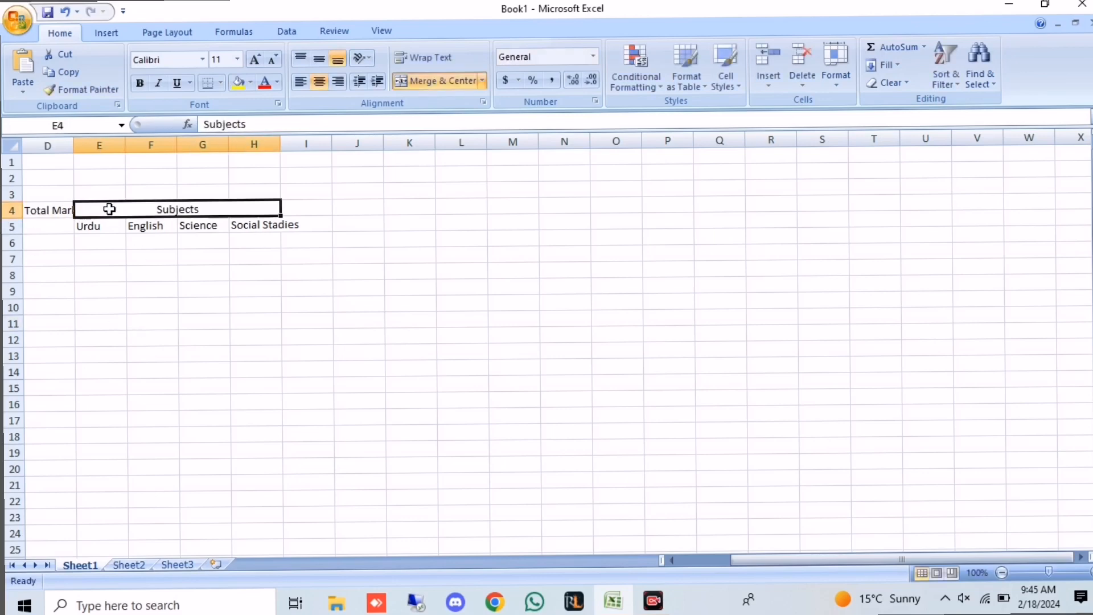
key("Left")
key("Left")
key("Left")
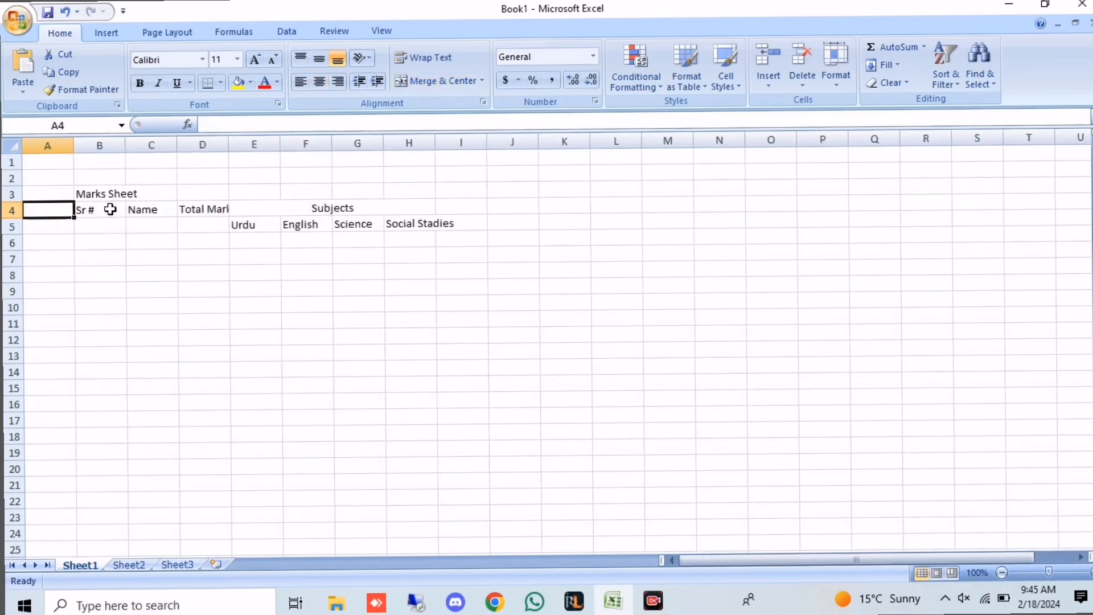
left_click_drag(103, 211, 97, 222)
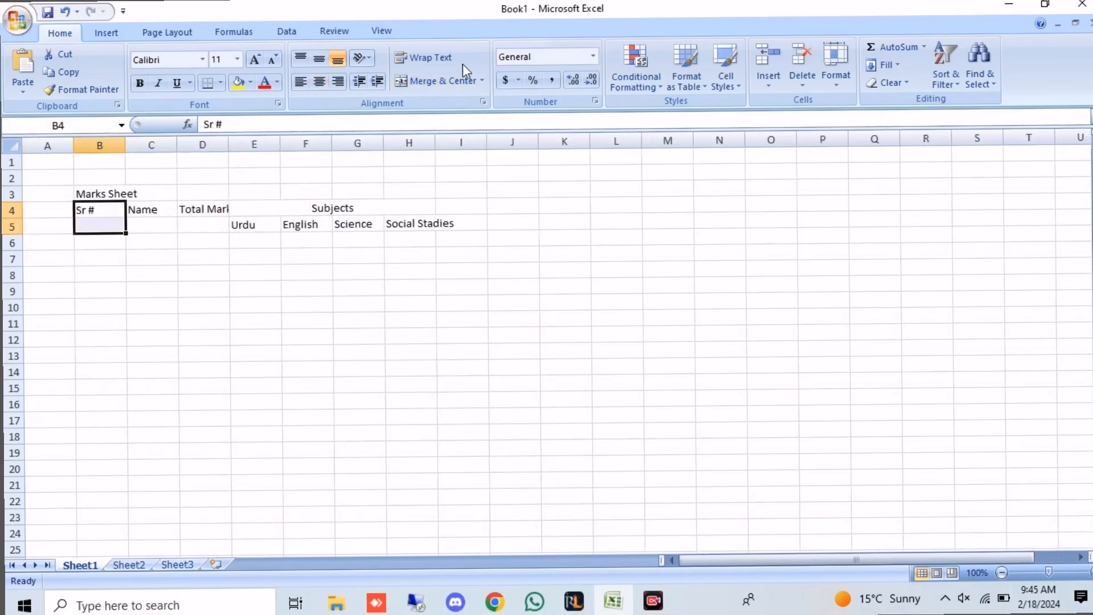
left_click(444, 81)
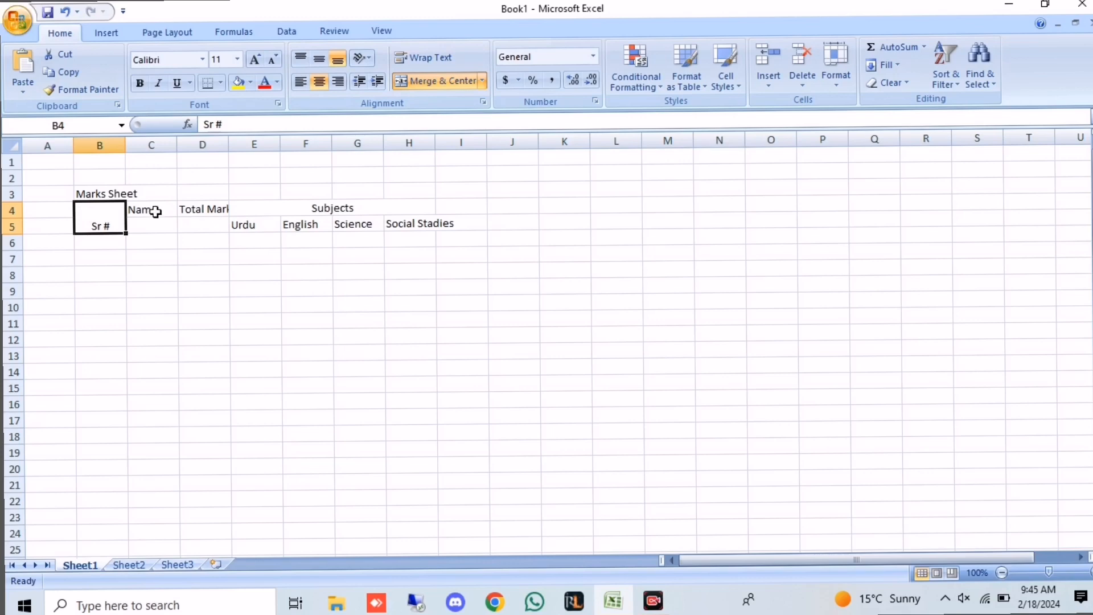
Merge and center "Name" over C4:C5 and "Total Marks" over D4:D5, and widen column D to fit its heading
left_click_drag(154, 212, 161, 219)
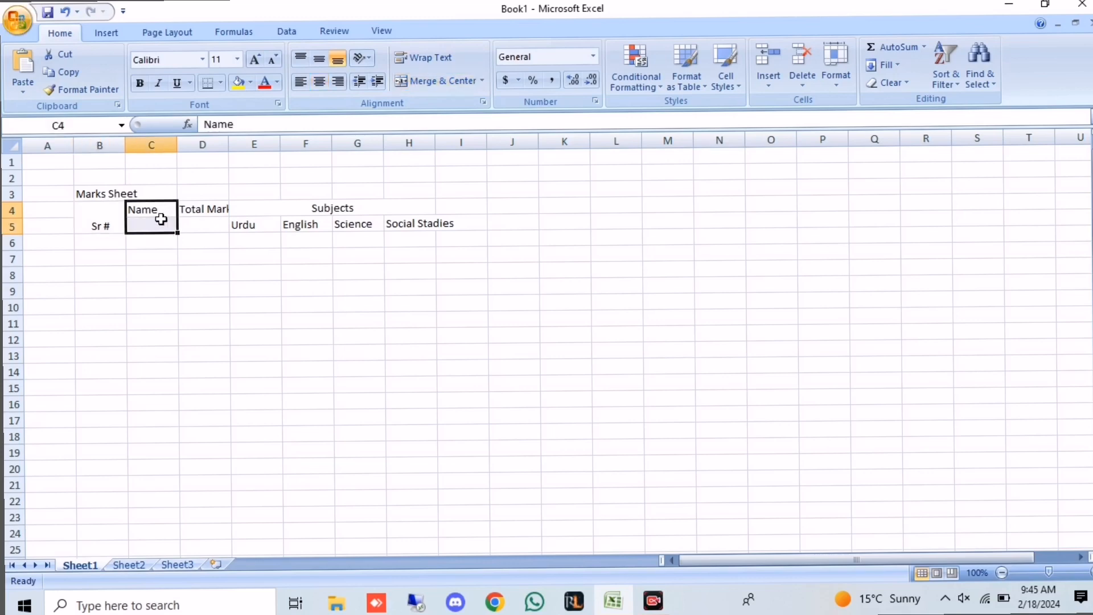
left_click(437, 81)
left_click_drag(215, 209, 215, 223)
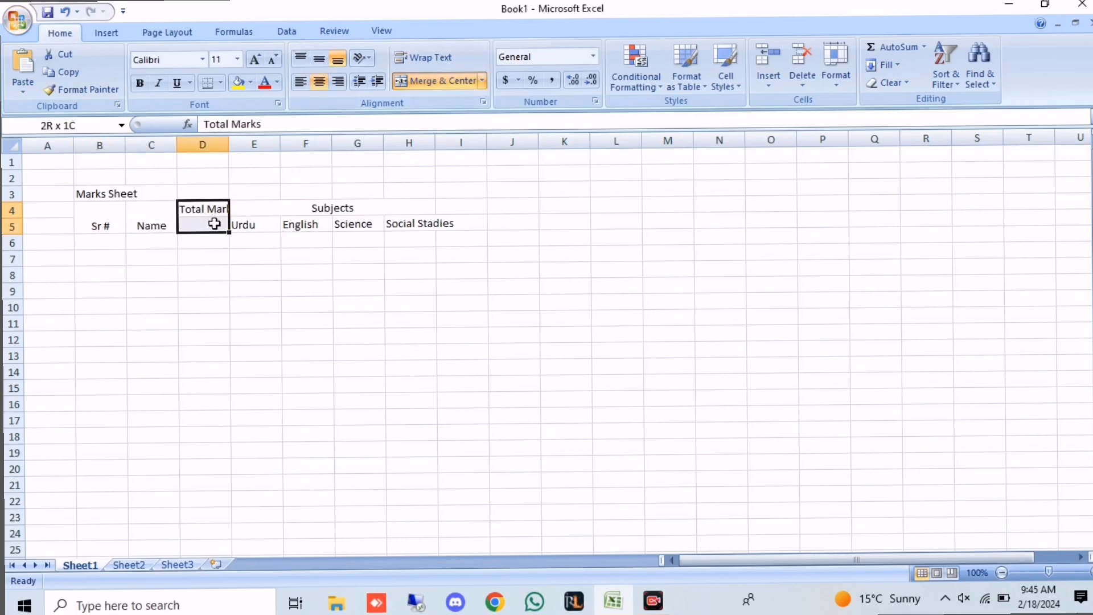
left_click(431, 83)
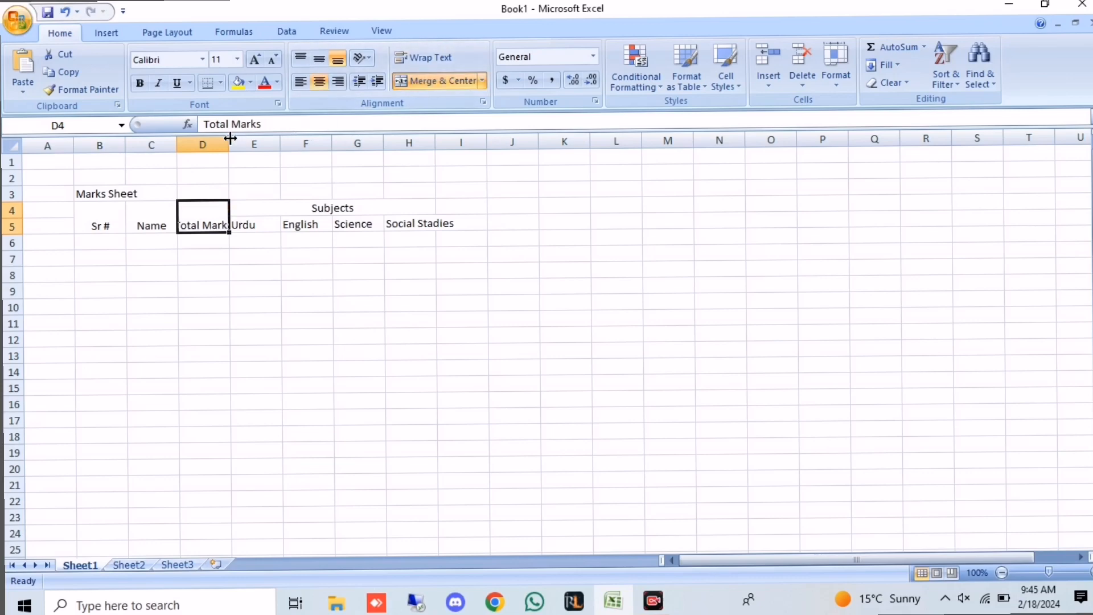
left_click_drag(230, 139, 241, 139)
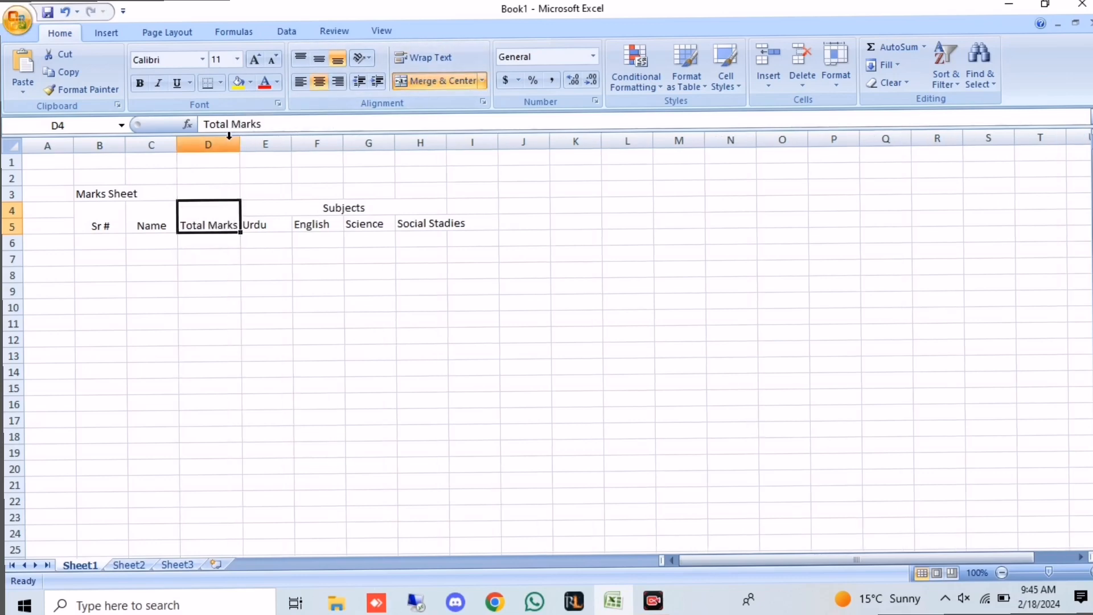
Merge and center the "Marks Sheet" title across cells B3:J3
left_click_drag(148, 196, 511, 186)
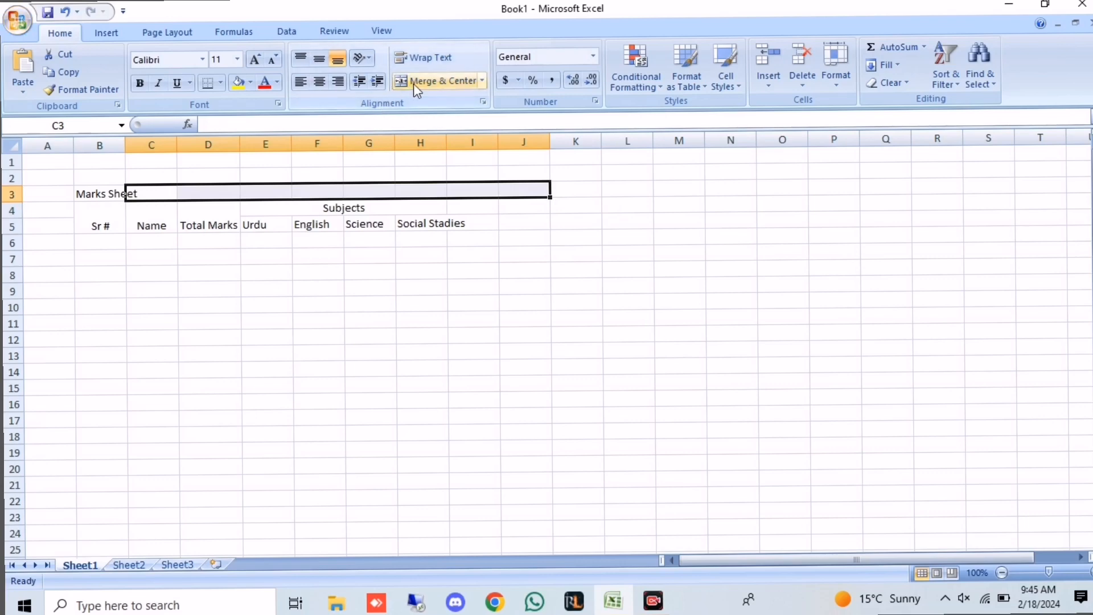
left_click(436, 81)
left_click_drag(99, 194, 163, 193)
left_click(452, 83)
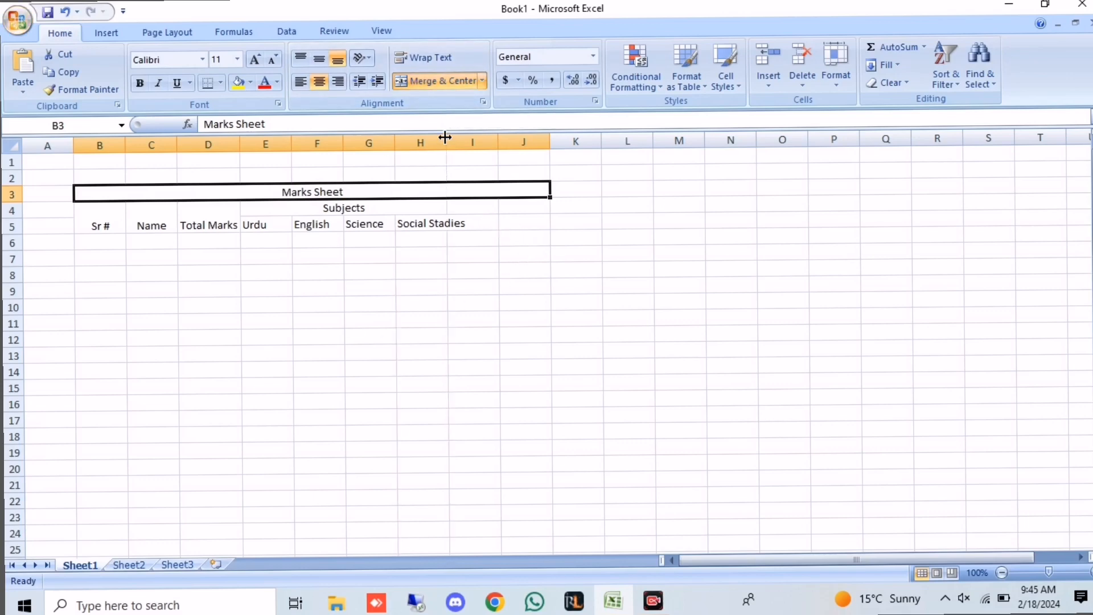
Autofit the widths of all columns in the sheet to their contents
left_click(17, 145)
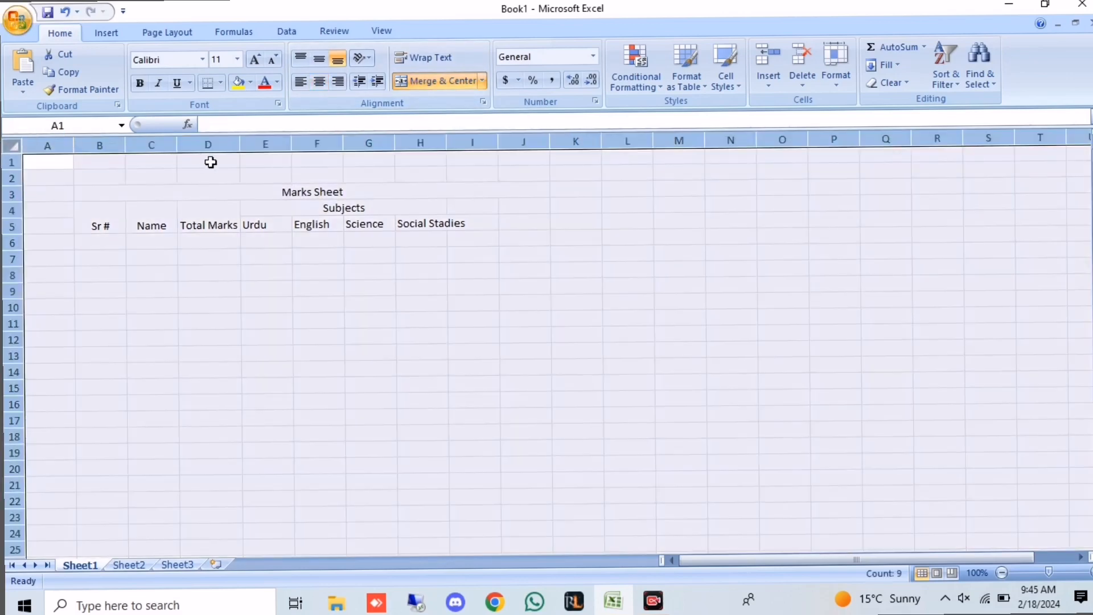
double_click(292, 140)
left_click(262, 288)
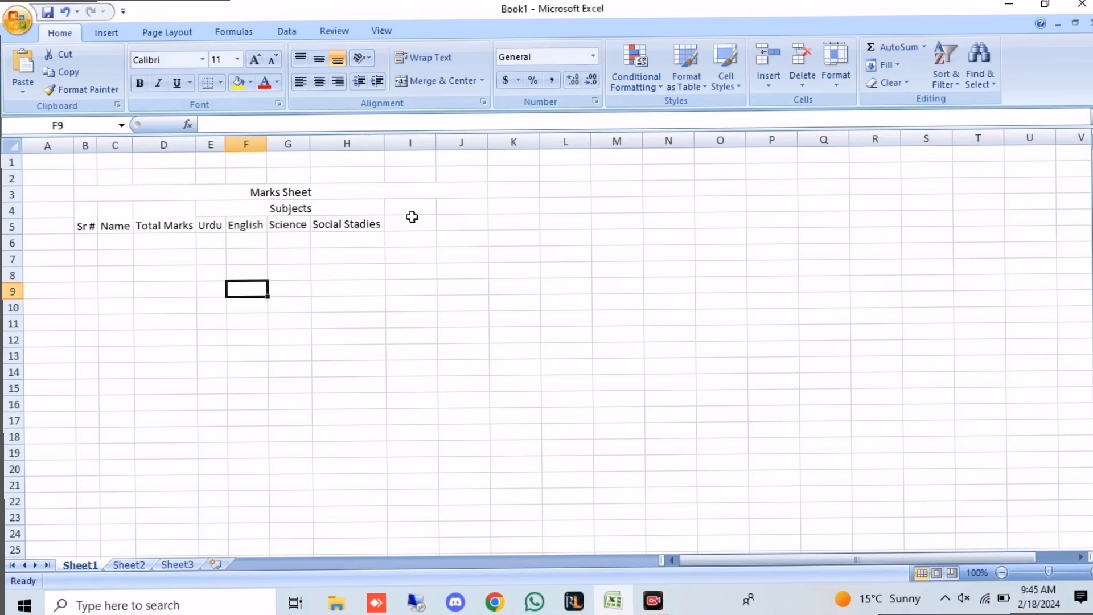
Merge and center cells I4:I5 and enter the heading "Obt. Marks" in them
mouse_move(412, 217)
left_mouse_down()
mouse_move(420, 209)
mouse_move(425, 227)
left_mouse_up()
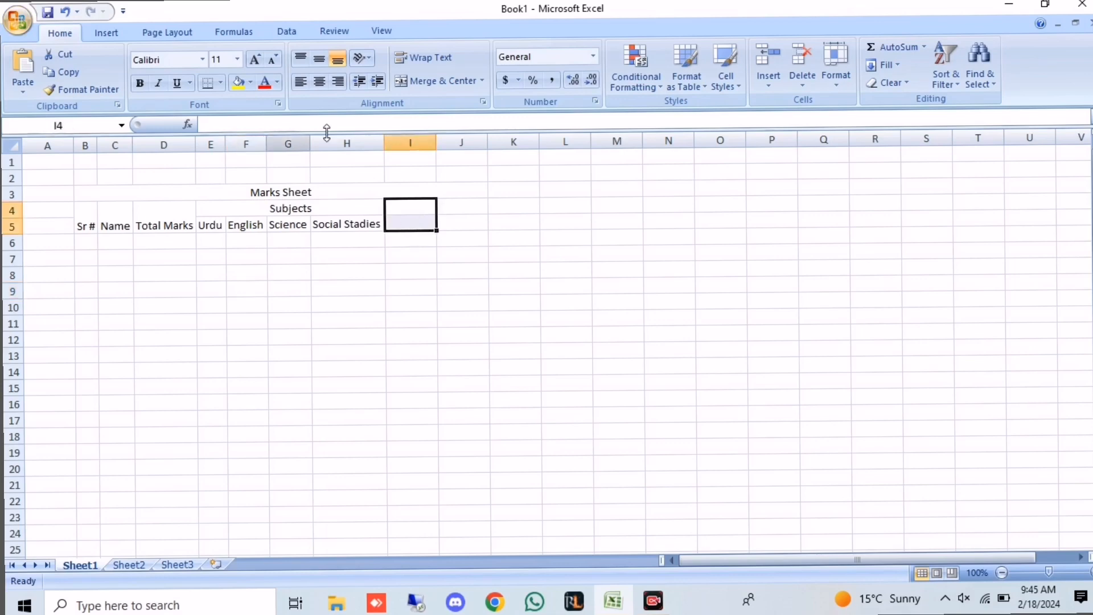
left_click(437, 80)
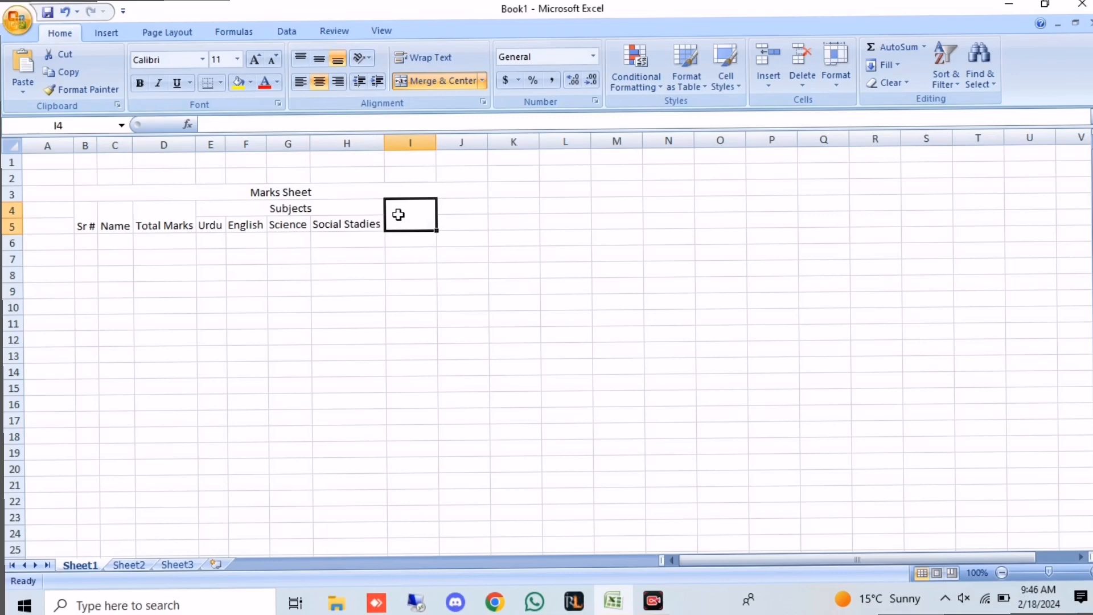
type("Obt. ")
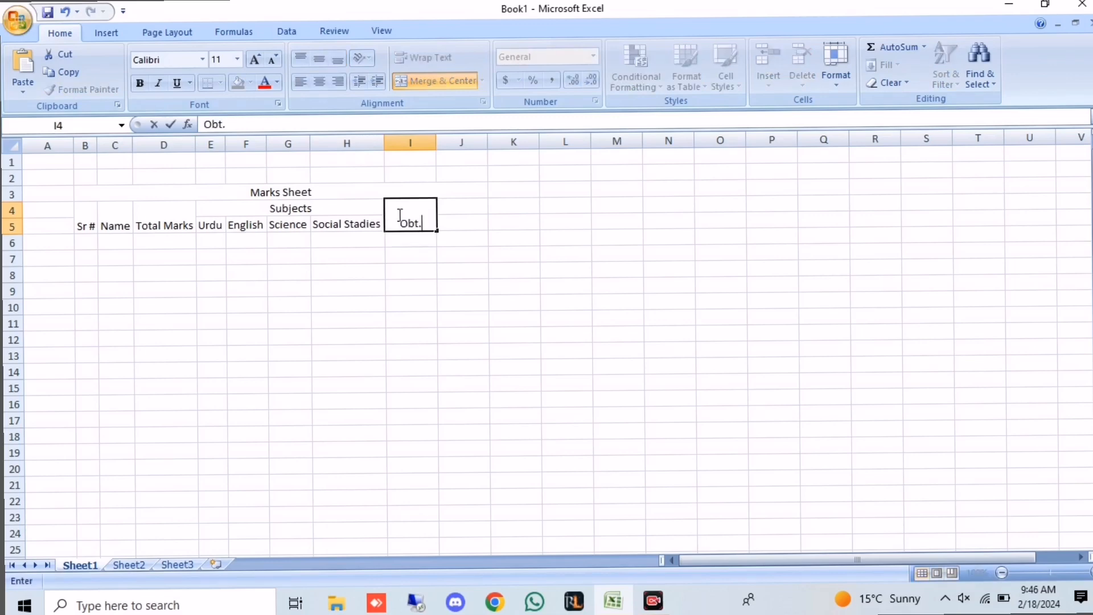
type("Mar")
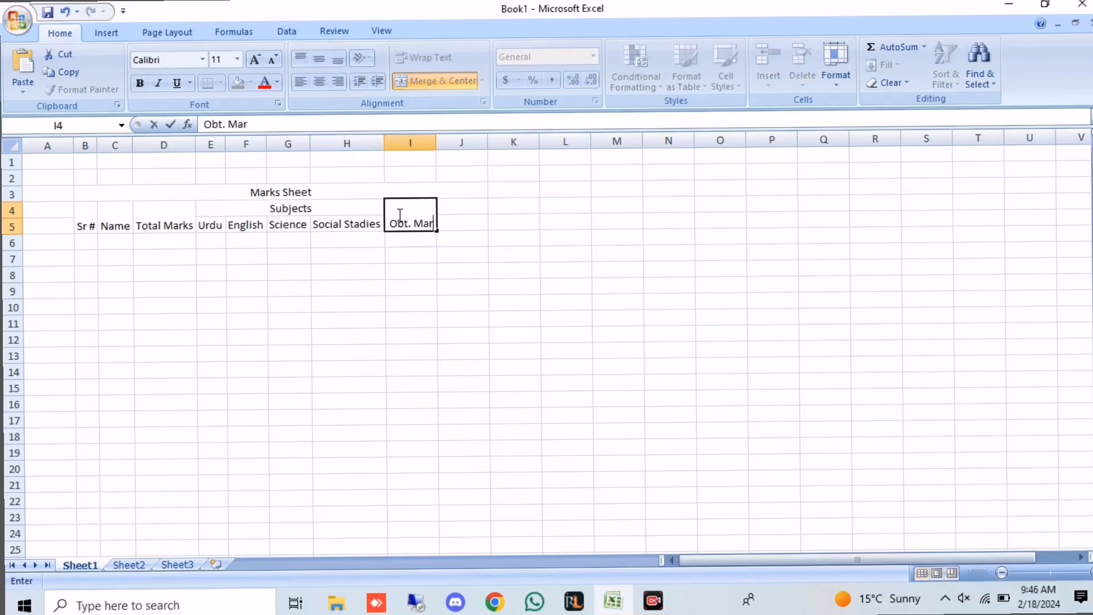
type("ks")
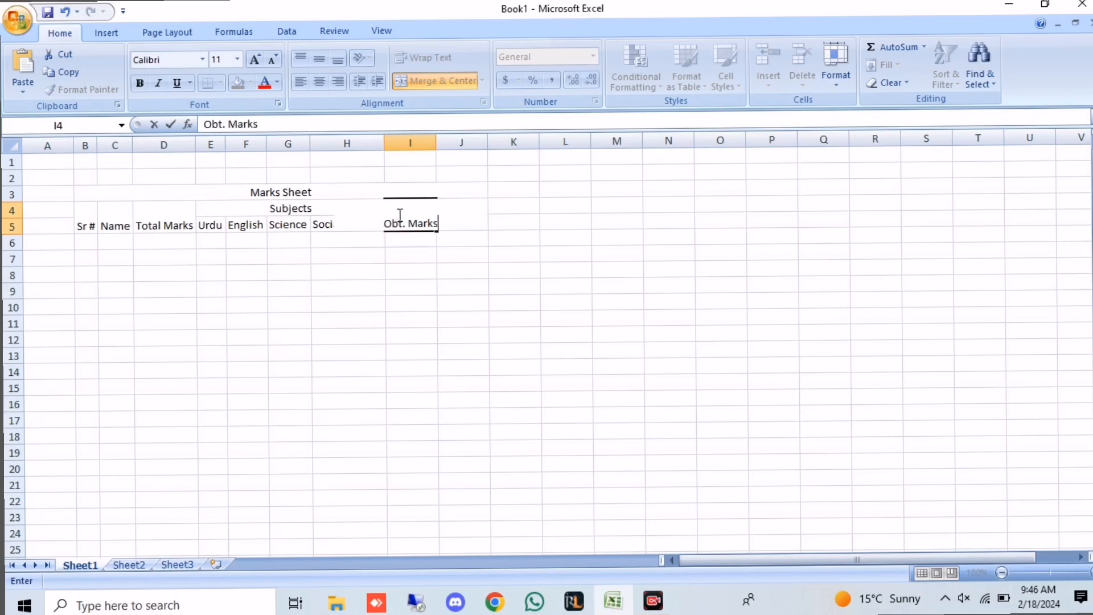
key("Tab")
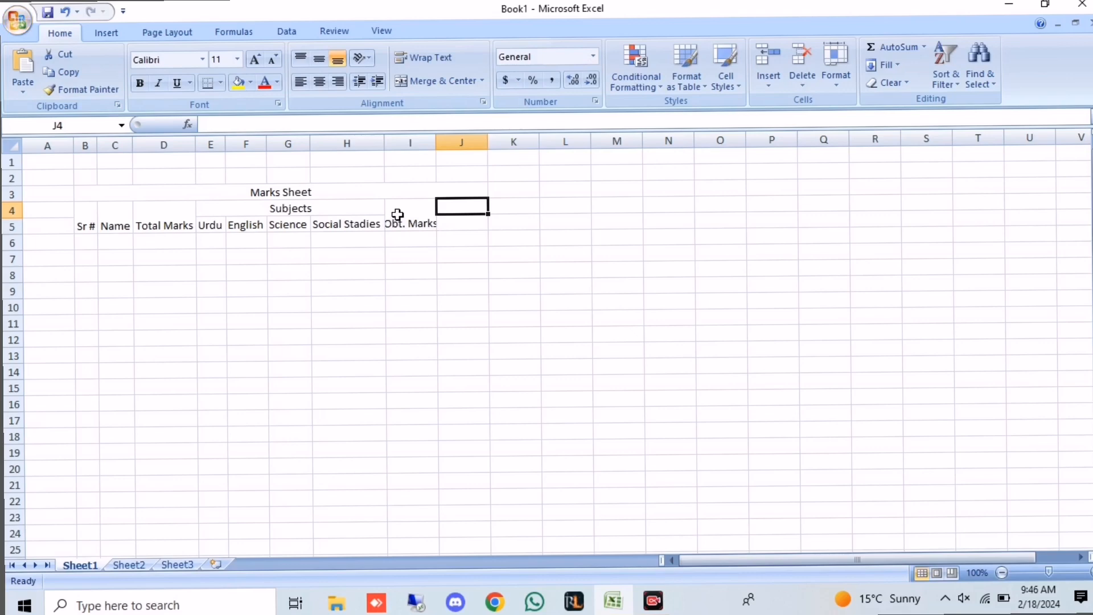
Merge and center cells J4:J5 and enter the heading "%age" in them
key("shift+Down")
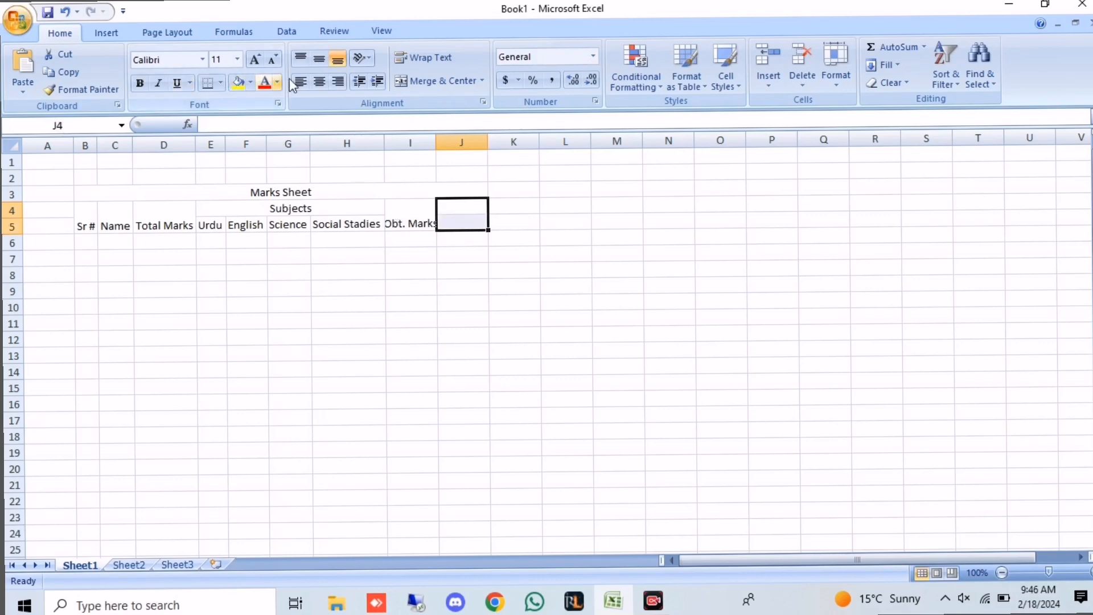
left_click(450, 79)
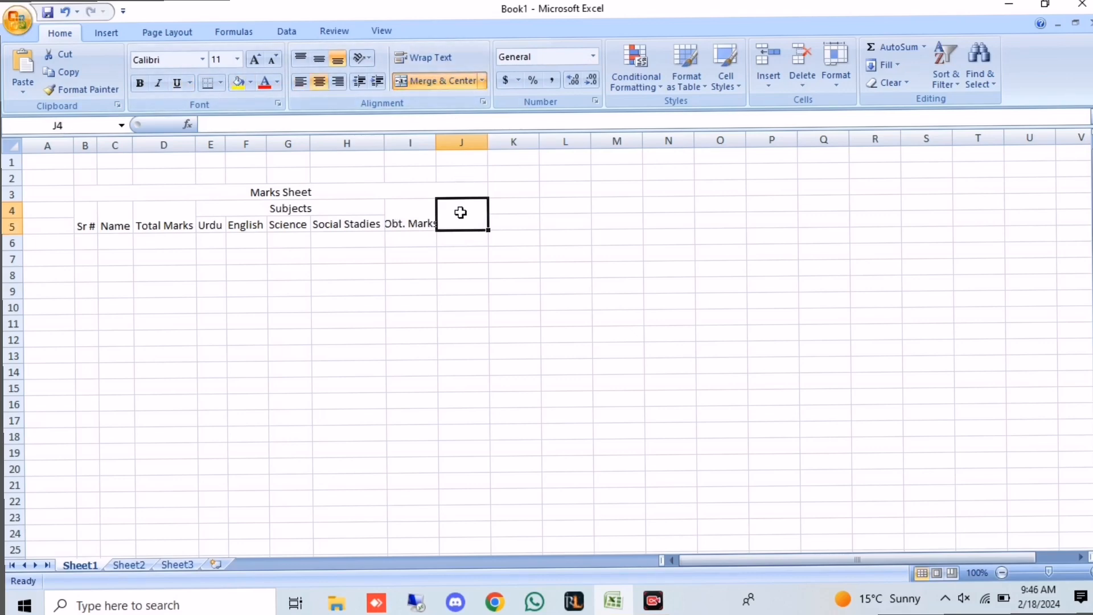
type("Per")
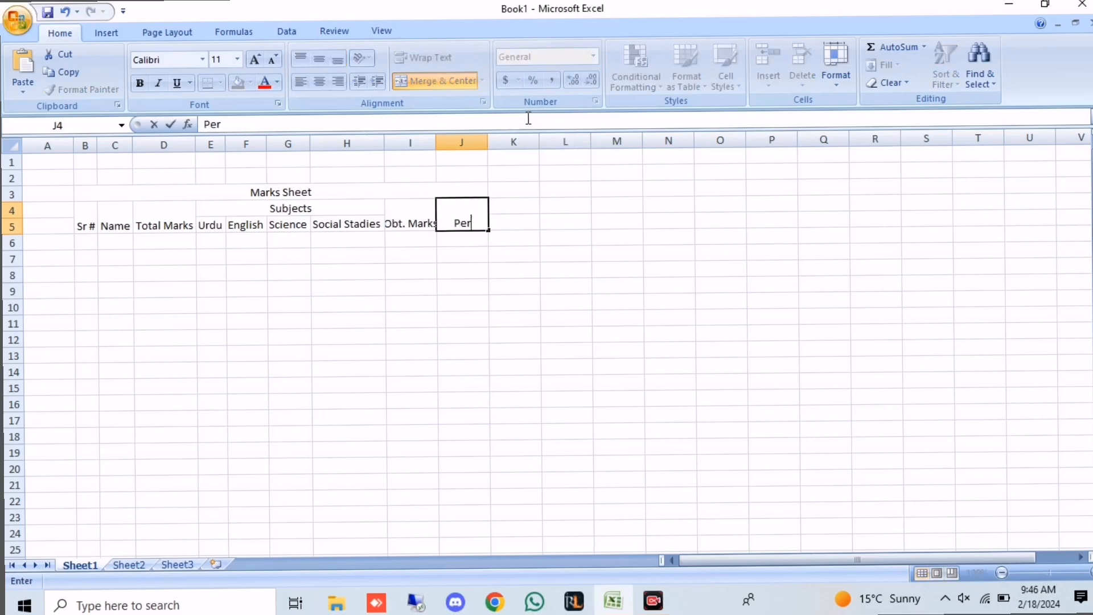
key("BackSpace")
key("BackSpace")
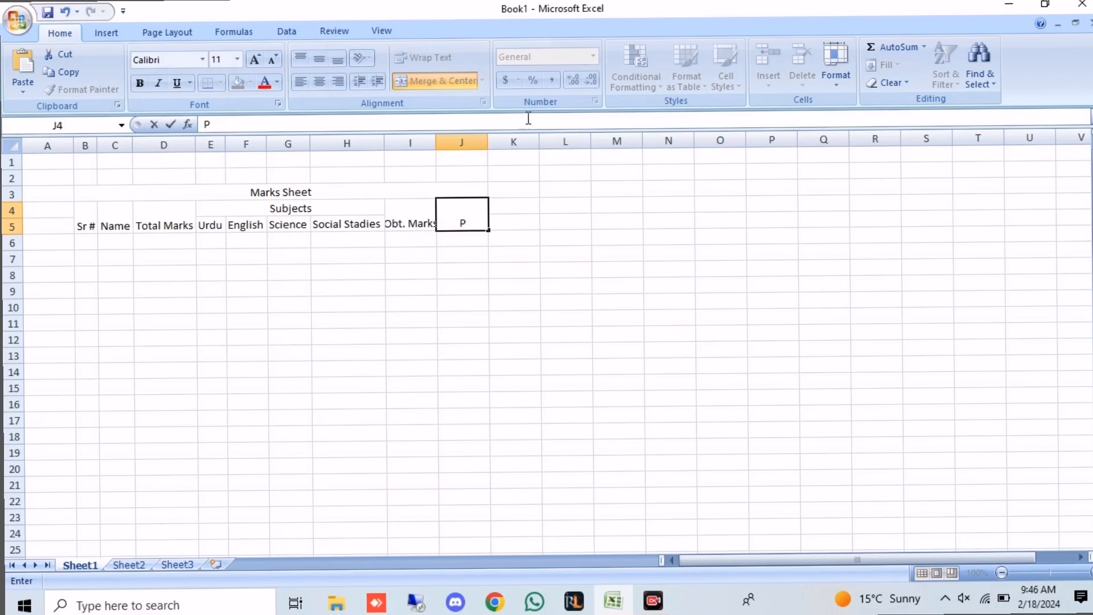
key("BackSpace")
type("%age")
key("ctrl+Return")
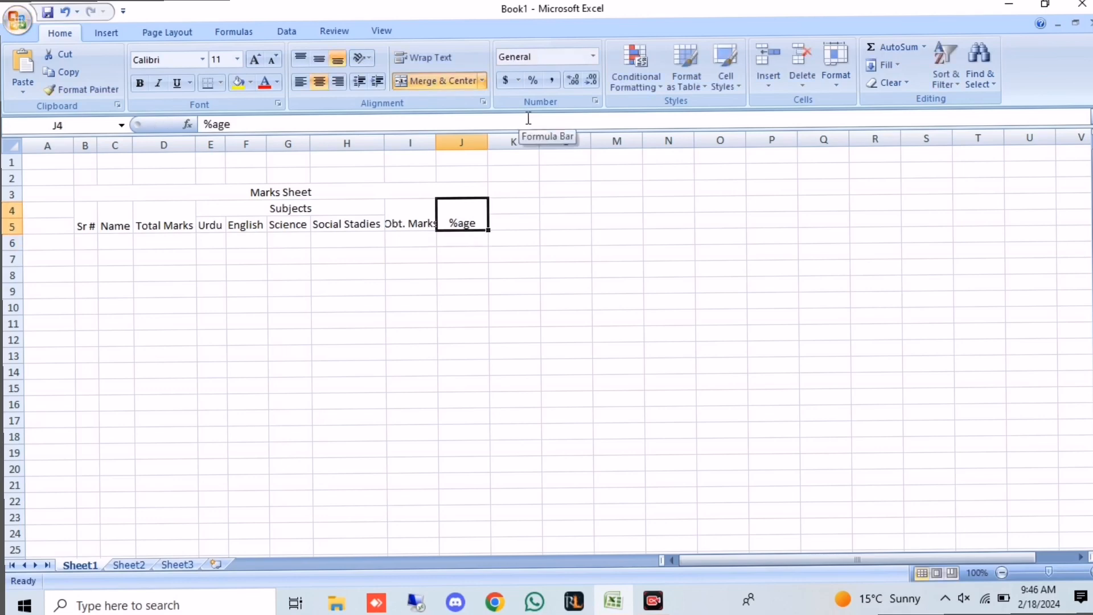
Autofit all column widths again to fit the new "Obt. Marks" and "%age" headings
left_click(11, 145)
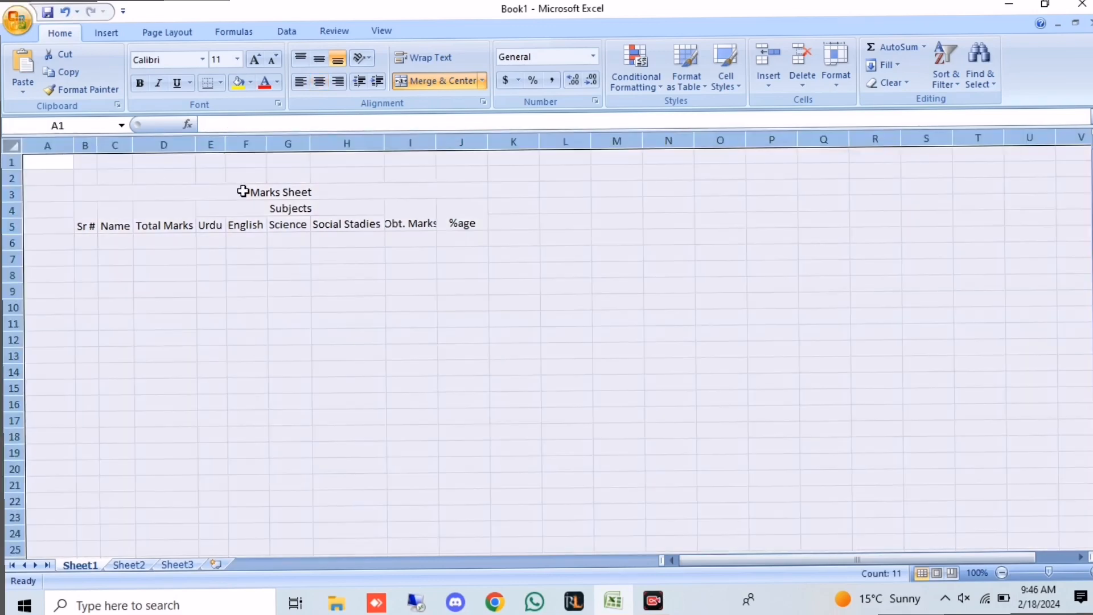
double_click(386, 141)
left_click(320, 320)
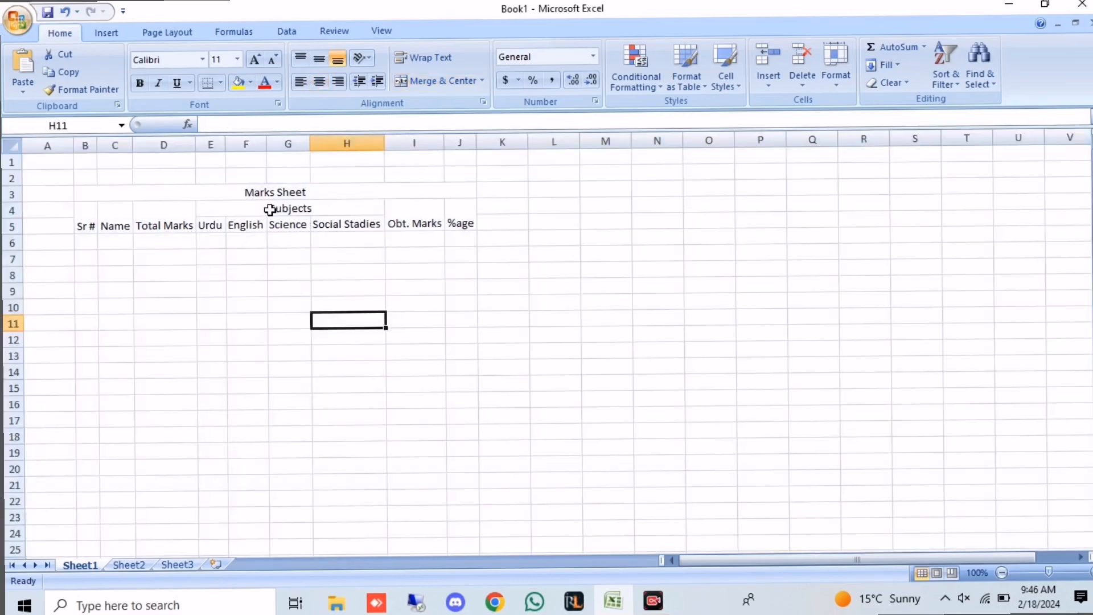
Apply all borders to the title and heading cells B3:J5
left_click_drag(293, 189, 302, 207)
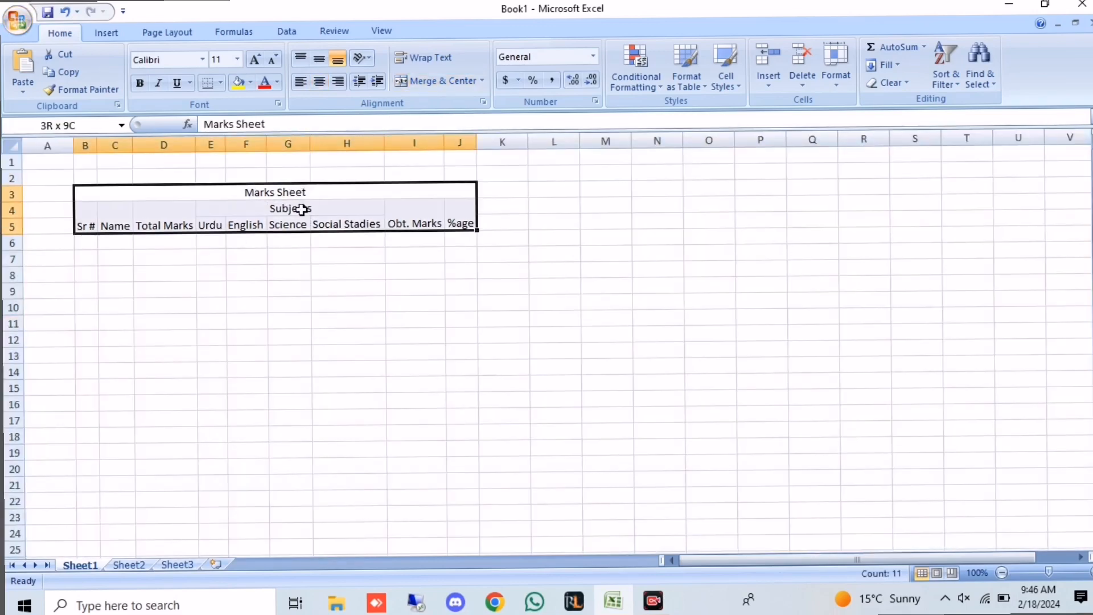
left_click(220, 83)
left_click(218, 211)
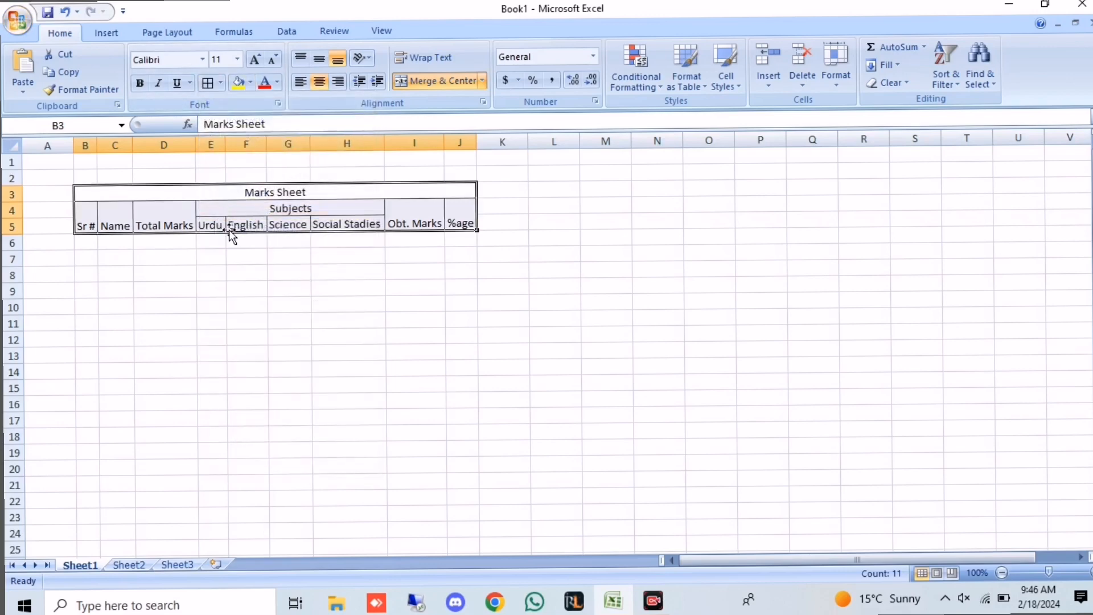
left_click(250, 305)
Enter the serial numbers 1 and 2 in cells B6 and B7
left_click(85, 241)
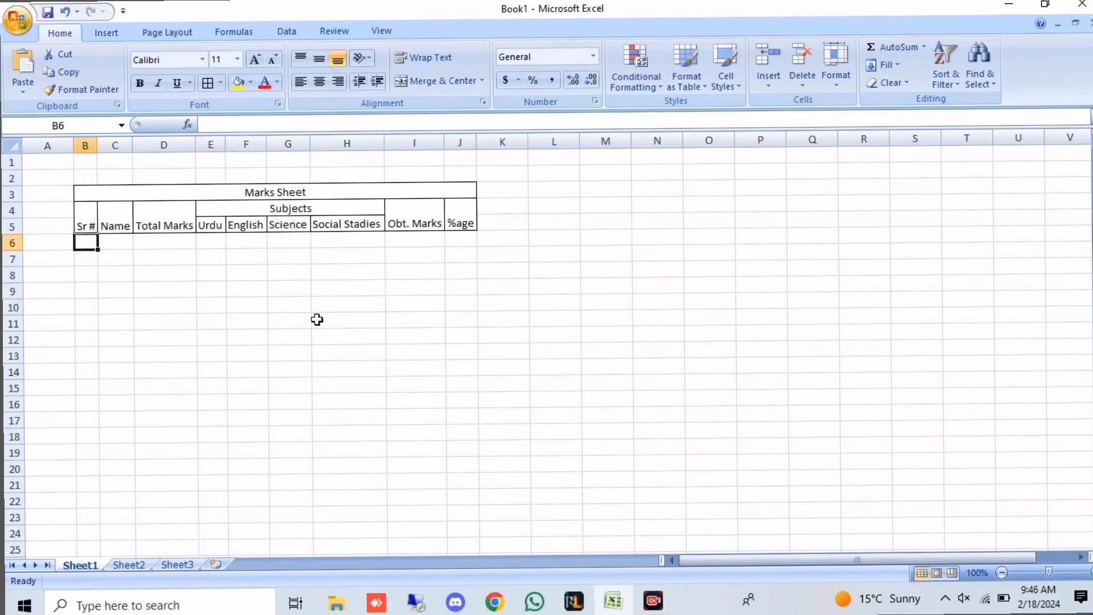
type("1")
key("Return")
type("2")
key("Return")
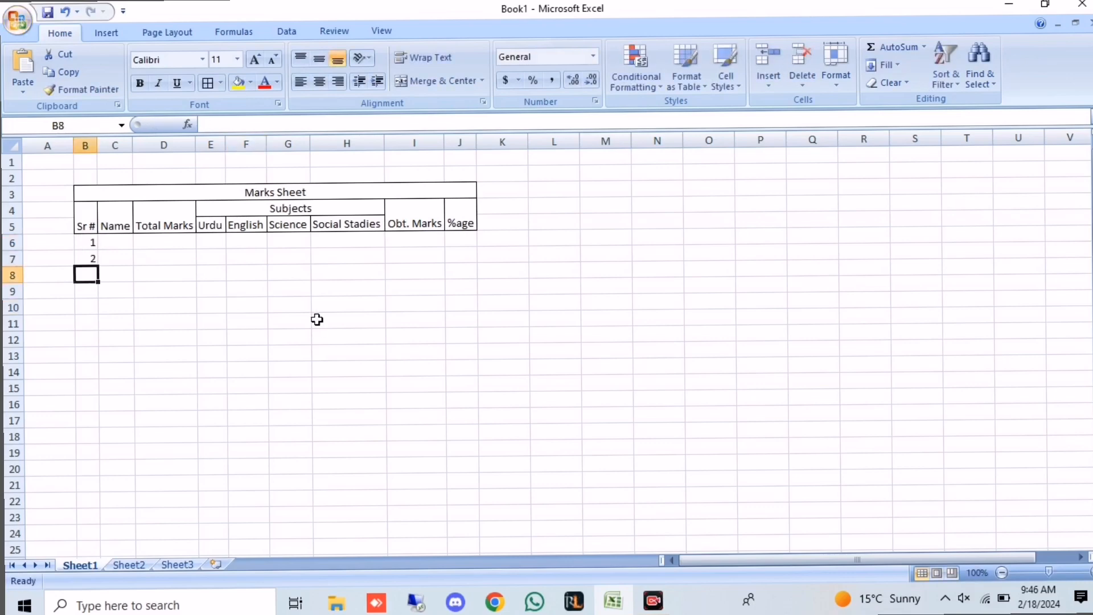
key("Up")
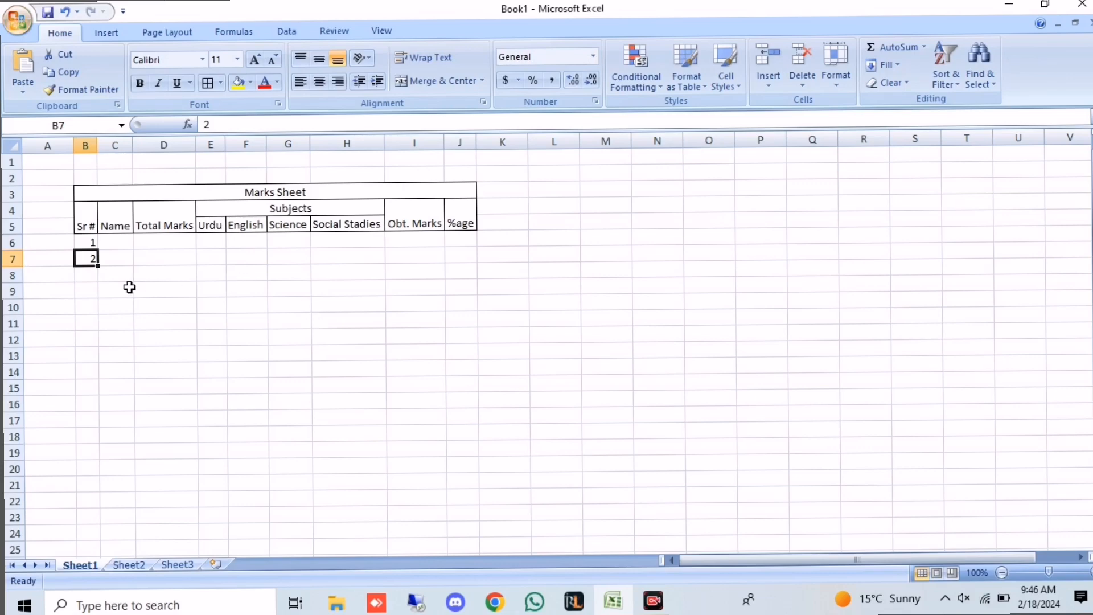
Fill B6:B17 with a series from 1 to 12, and delete the extra numbers 11 and 12 from B16:B17
left_click(90, 241)
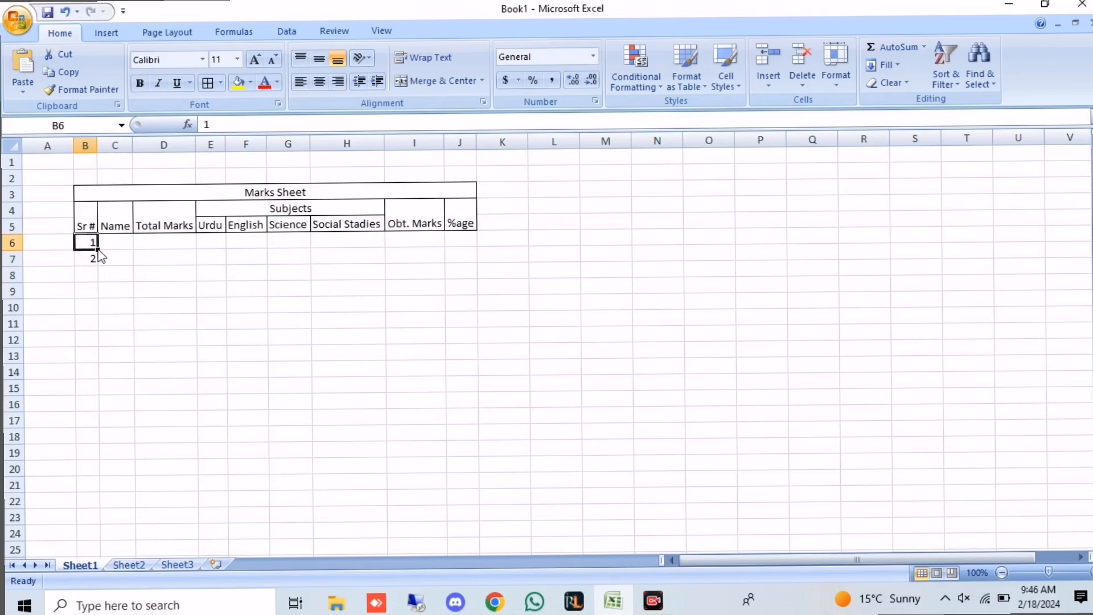
left_click_drag(99, 248, 100, 436)
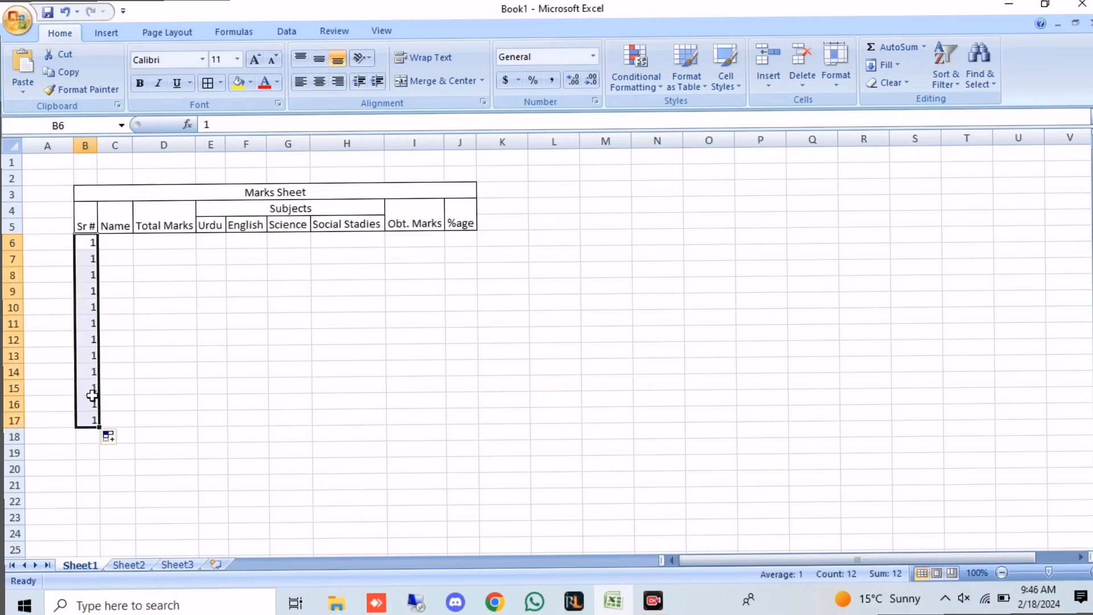
left_click(121, 438)
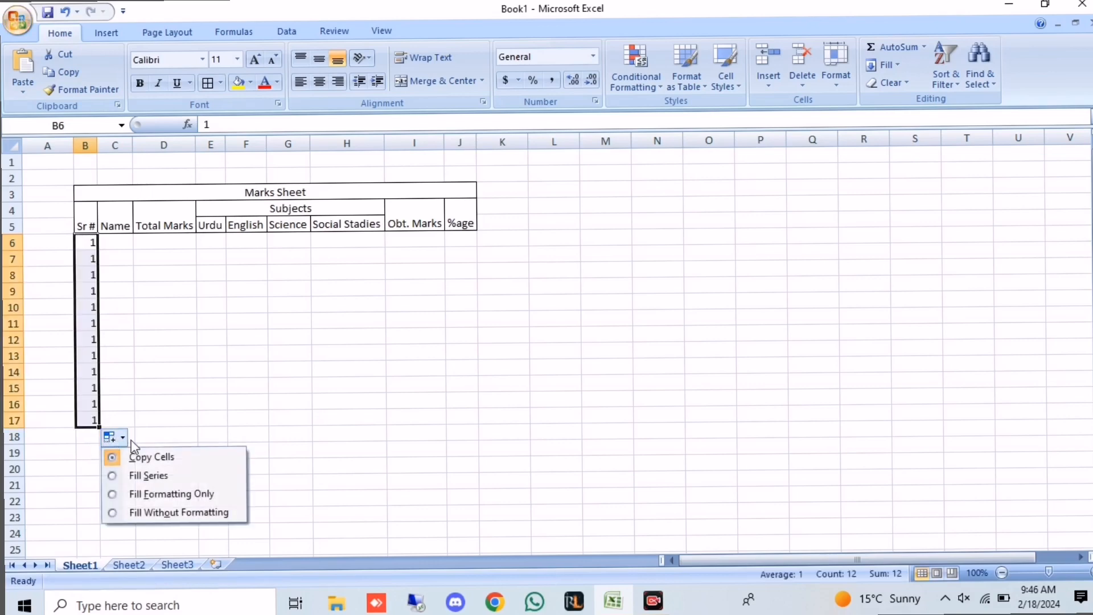
left_click(145, 477)
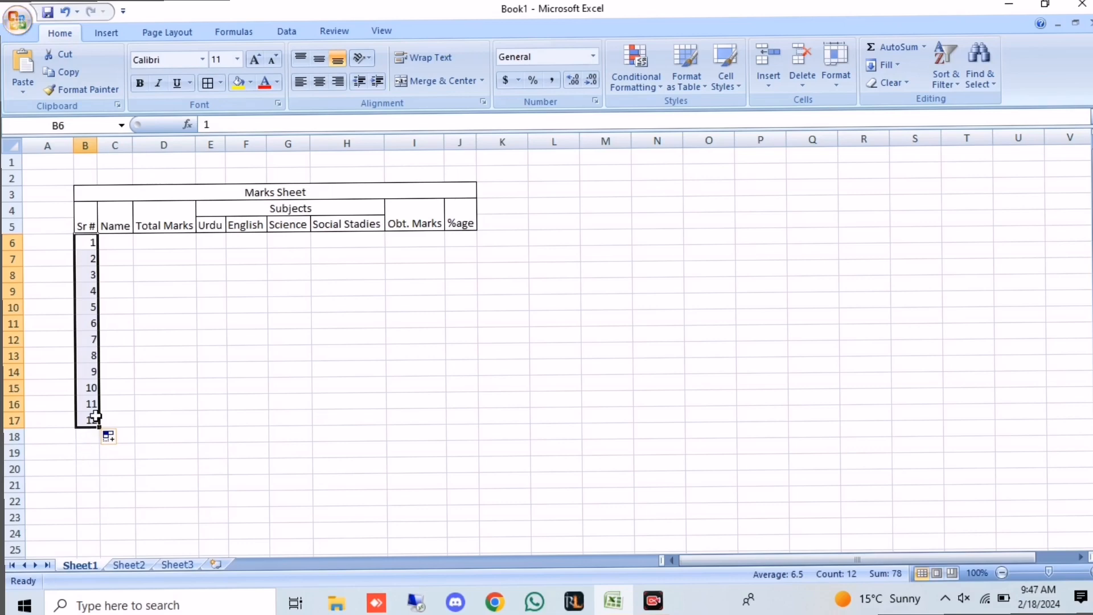
left_click_drag(95, 405, 88, 422)
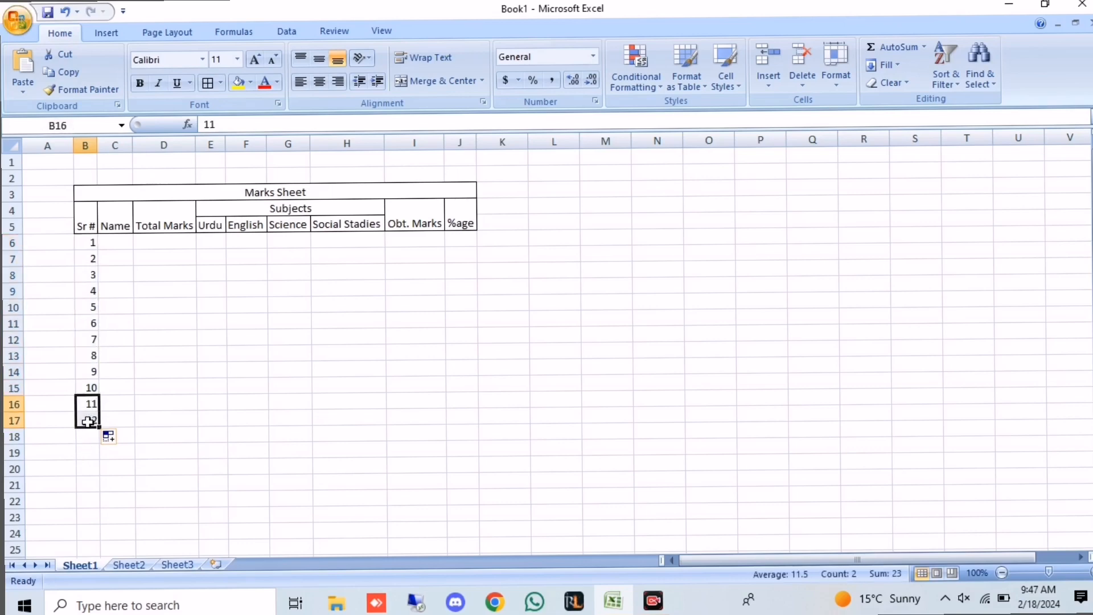
key("Delete")
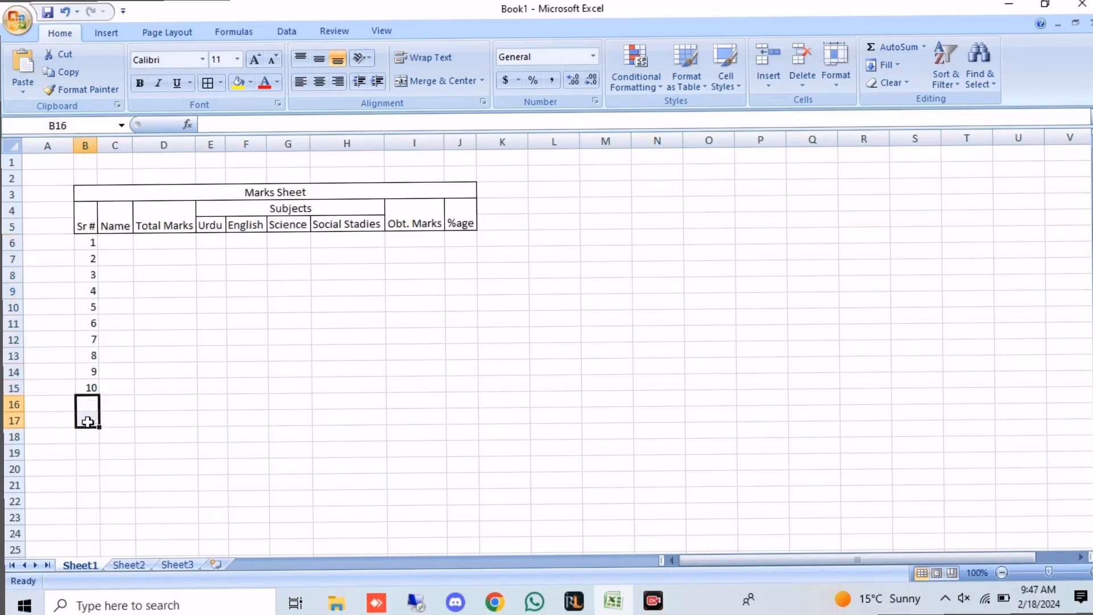
Apply all borders to the student rows in cells B6:J15
left_click(128, 310)
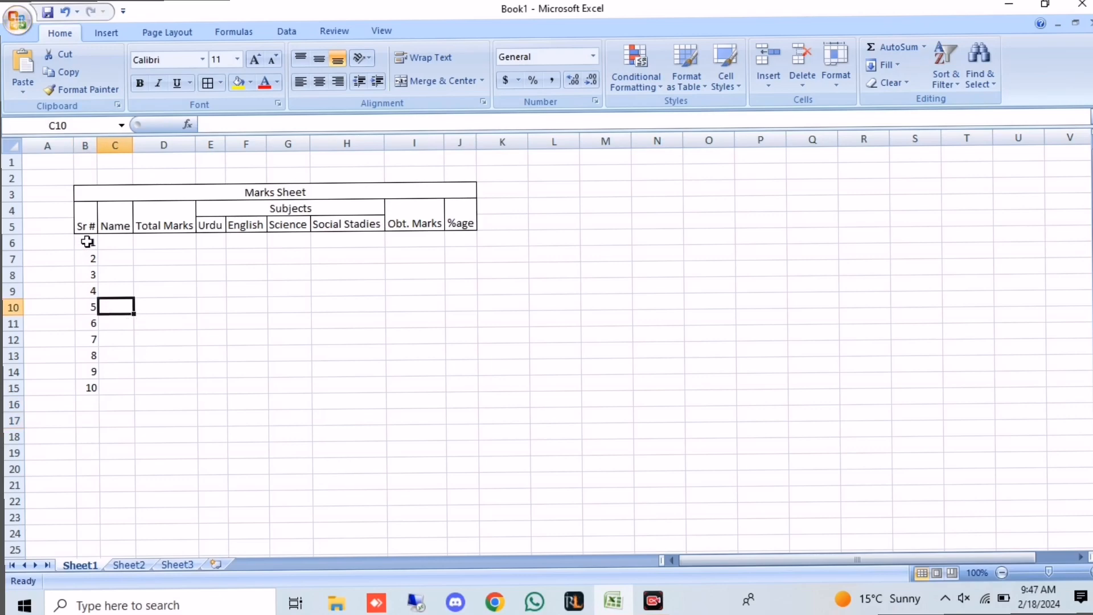
left_click_drag(86, 242, 451, 380)
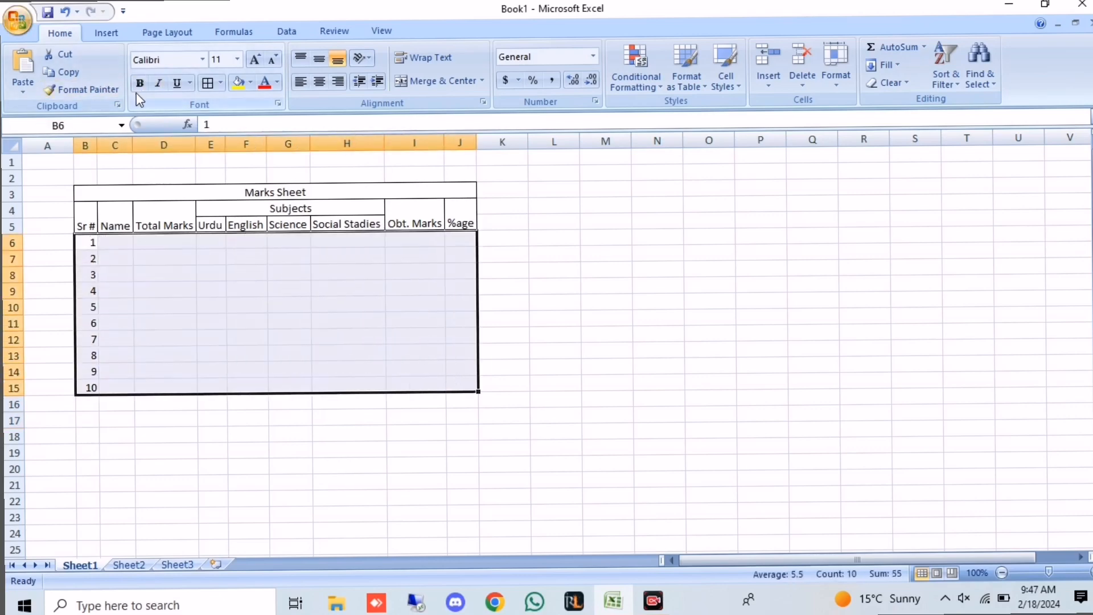
left_click(207, 82)
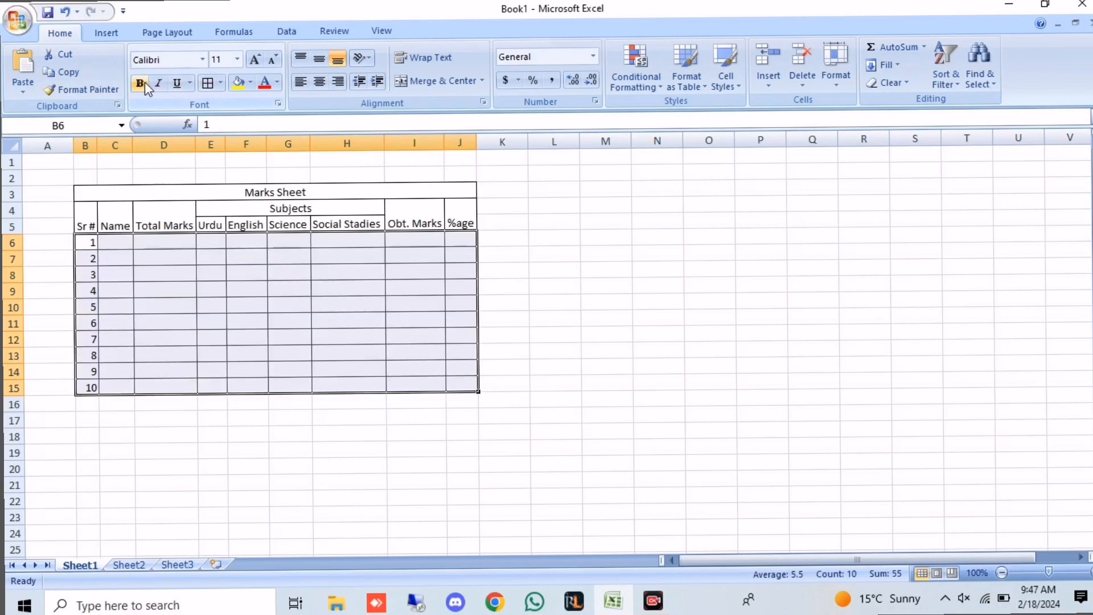
Make the student rows in cells B6:J15 bold
left_click(140, 84)
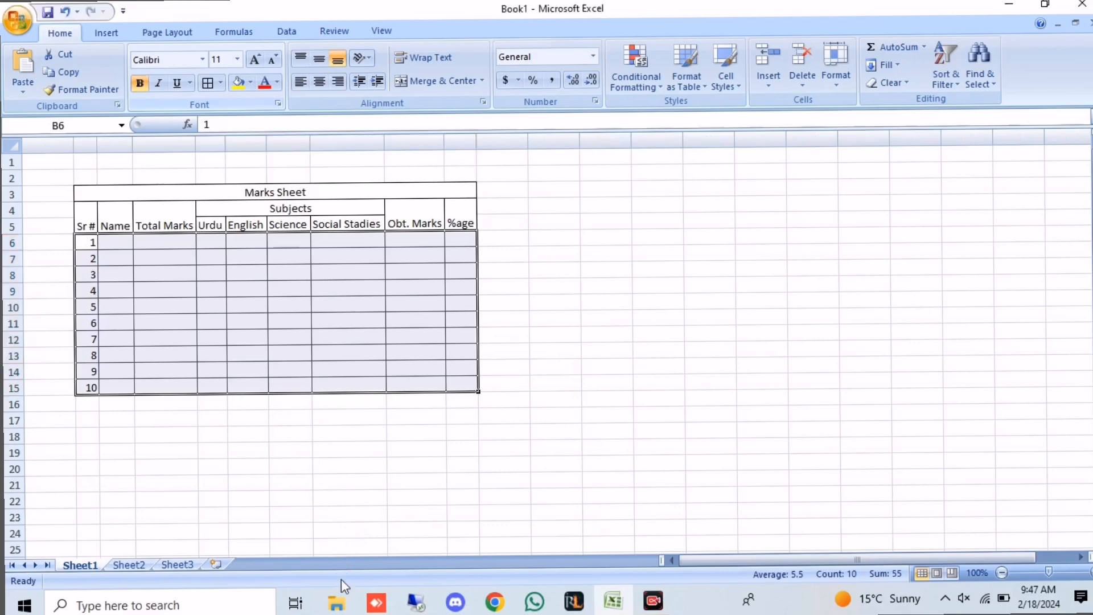
left_click(260, 285)
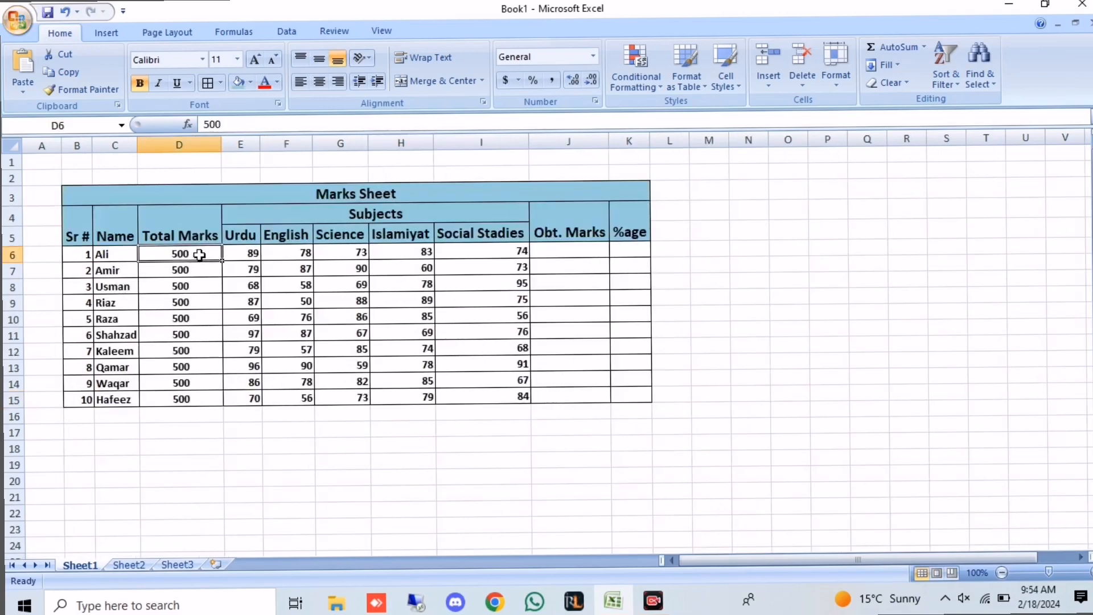
Increase the font size to 14 for the student rows B6:K15 and to 16 for the title and heading cells B3:K5
left_click_drag(205, 251, 280, 305)
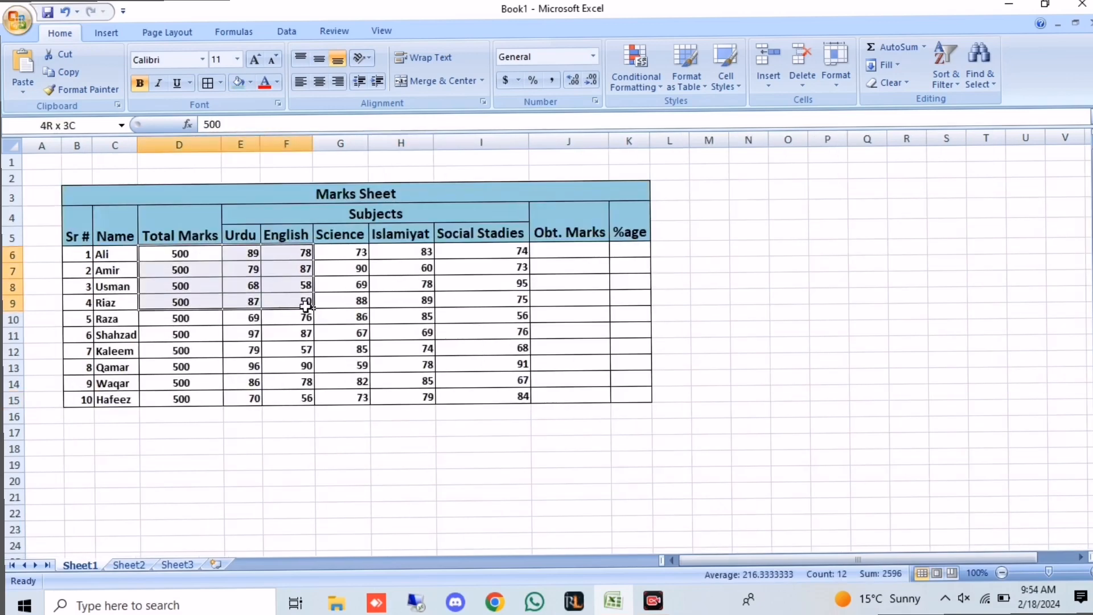
left_click_drag(82, 253, 622, 401)
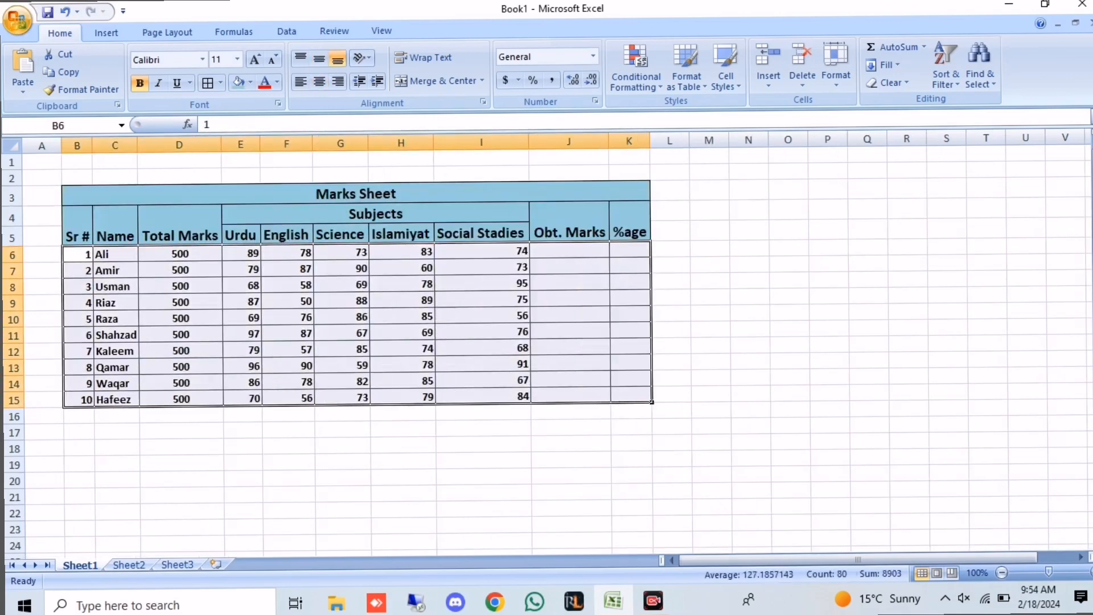
left_click(255, 60)
left_click(254, 60)
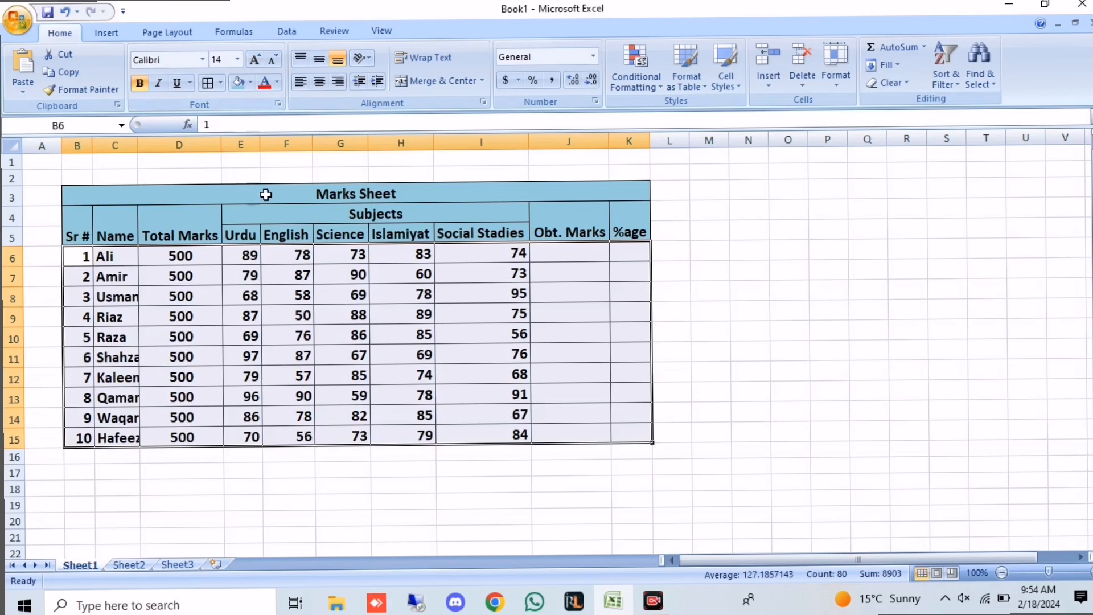
left_click_drag(264, 195, 272, 219)
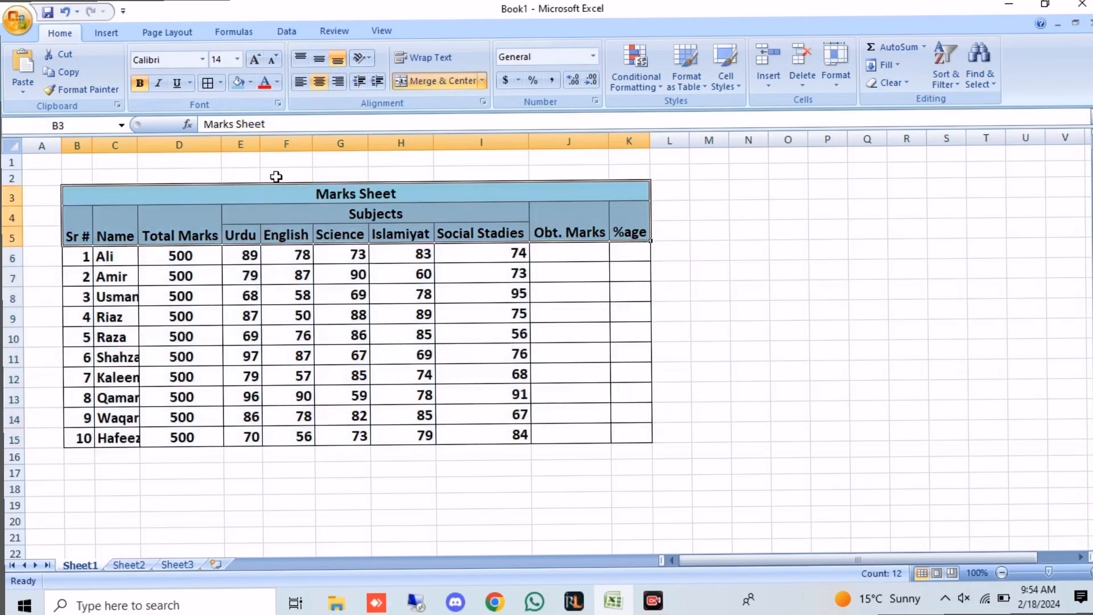
left_click(254, 60)
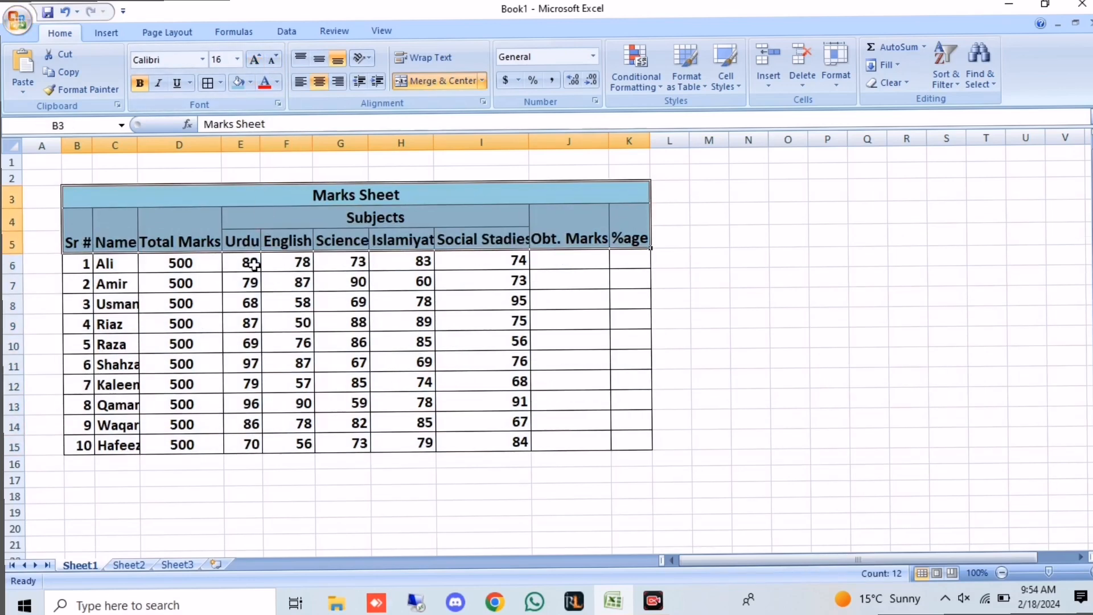
Centre the contents of cells E6:K15 horizontally and align them to the middle vertically
left_click_drag(246, 265, 626, 438)
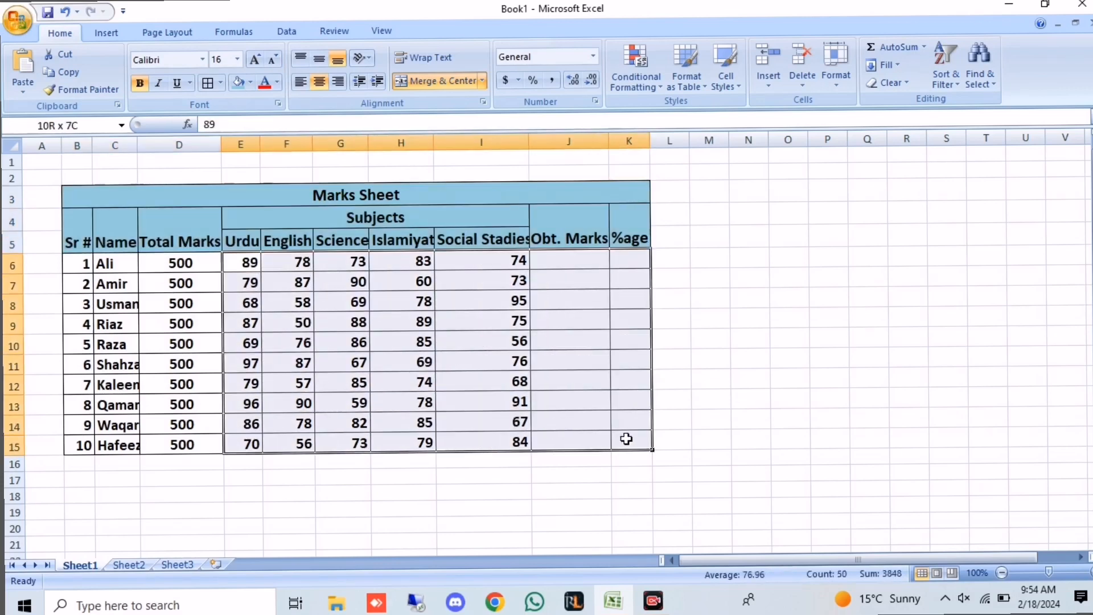
left_click(320, 81)
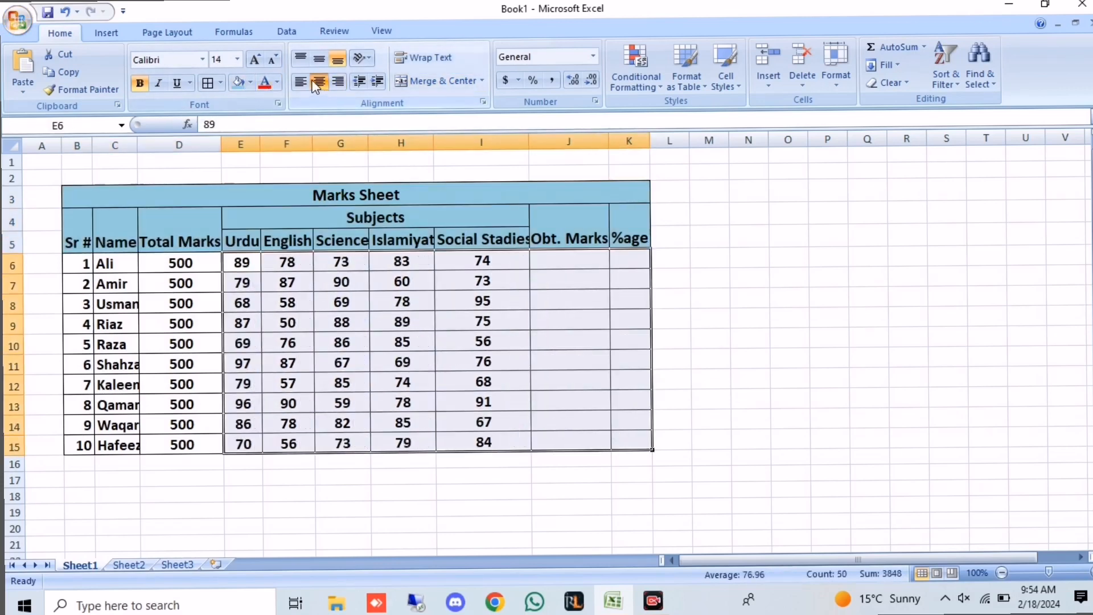
left_click(319, 58)
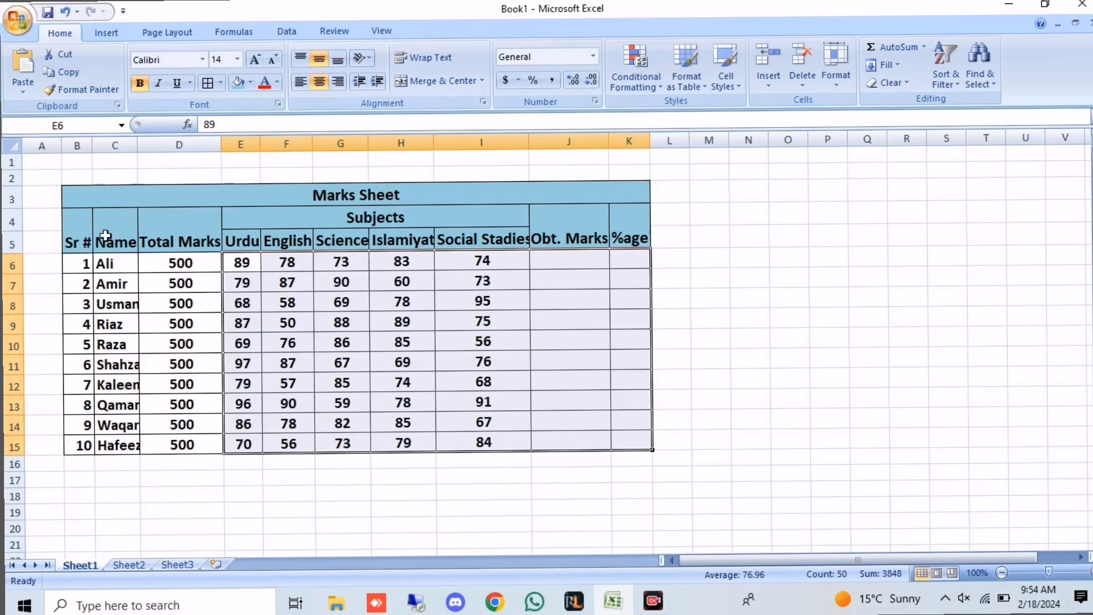
AutoFit the width of all columns in the sheet to their contents
left_click(14, 150)
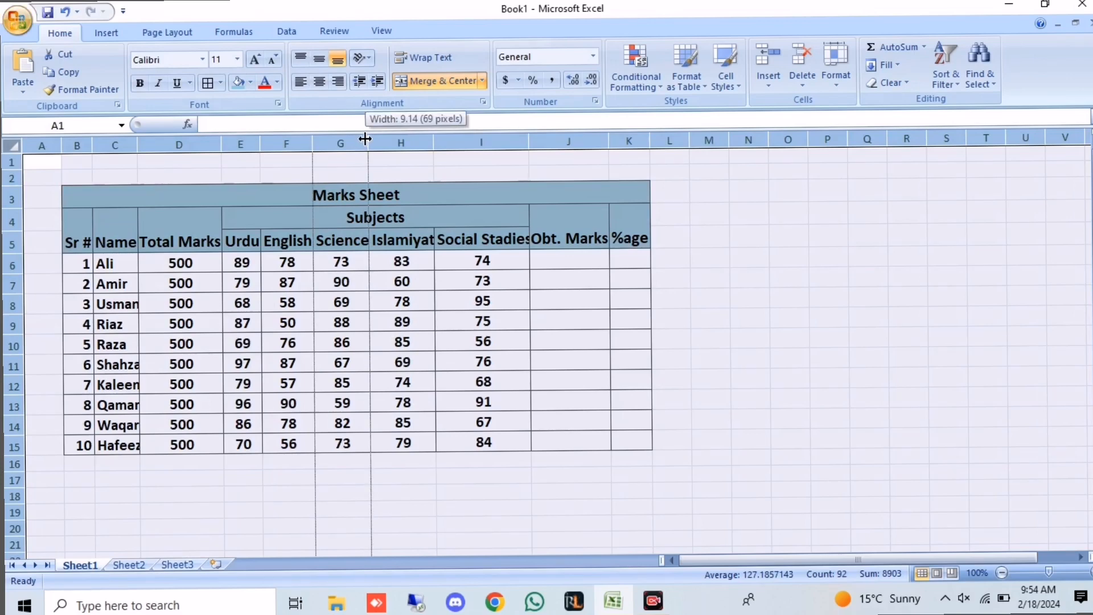
double_click(365, 137)
Enter =SUM(E6:I6) in J6 to total the first student's subject marks, and fill the formula down to J15
left_click(599, 257)
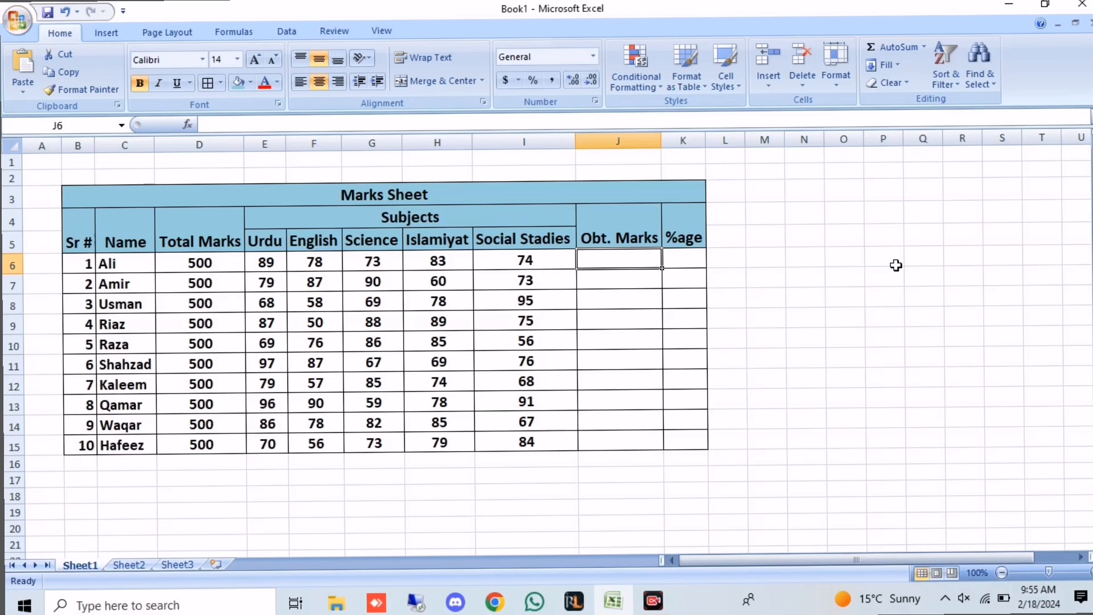
type("=")
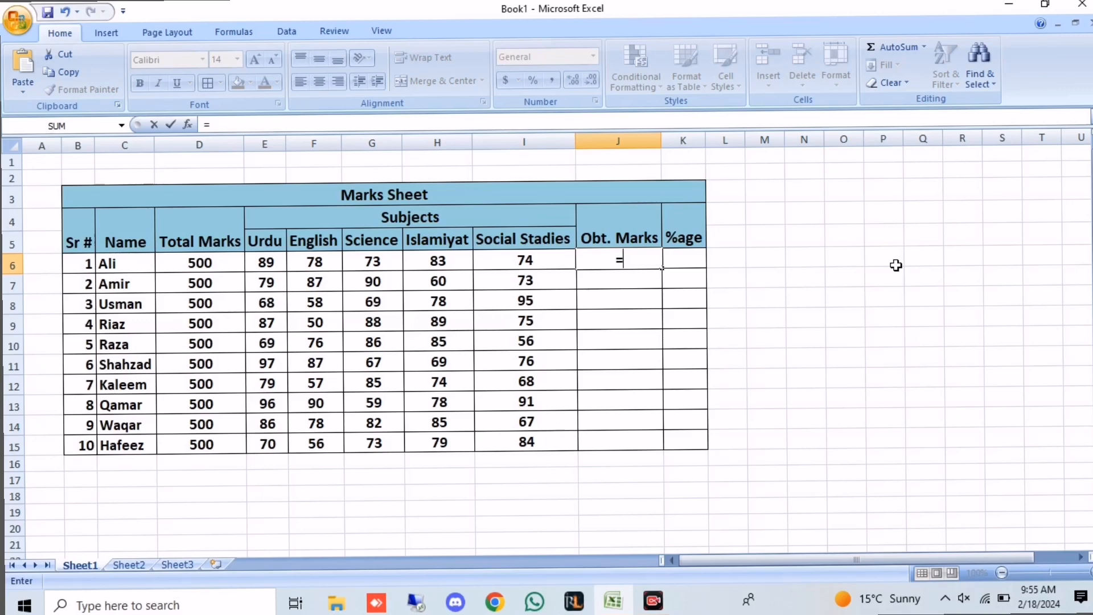
type("su")
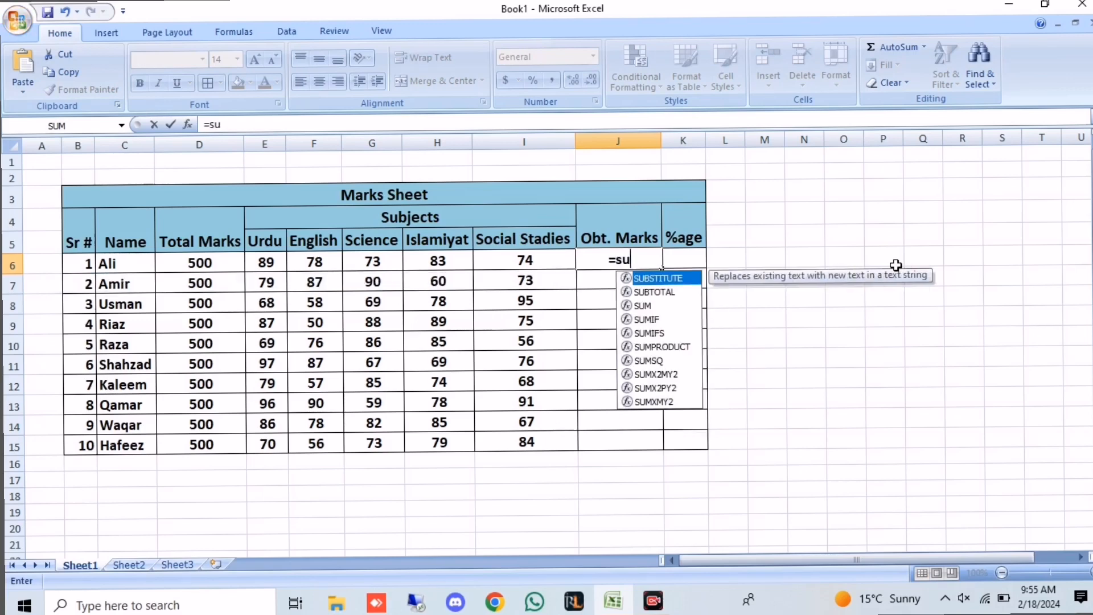
type("m")
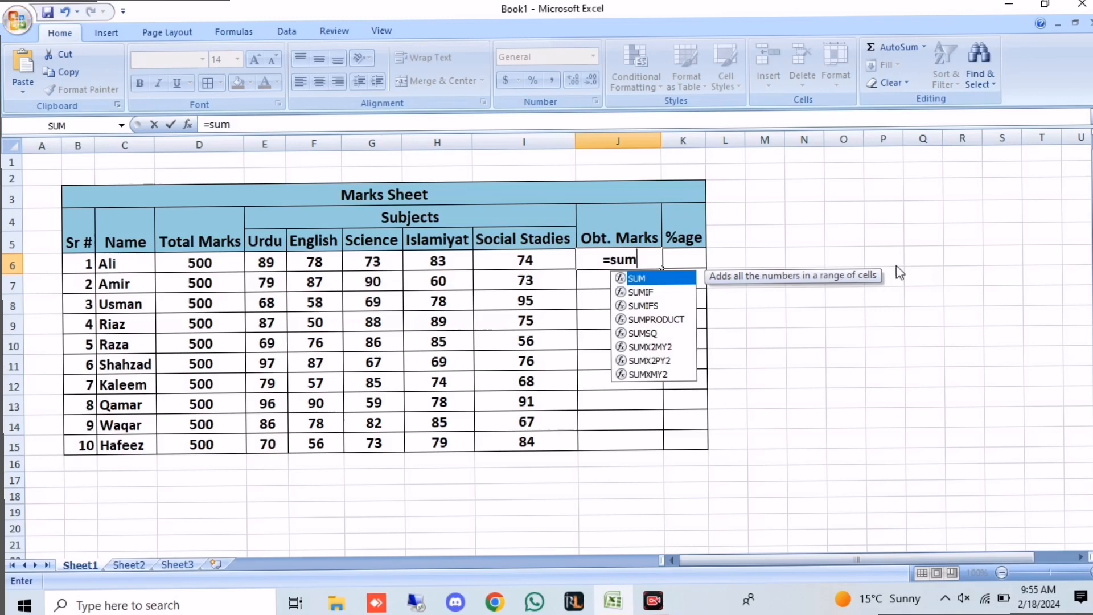
type("(")
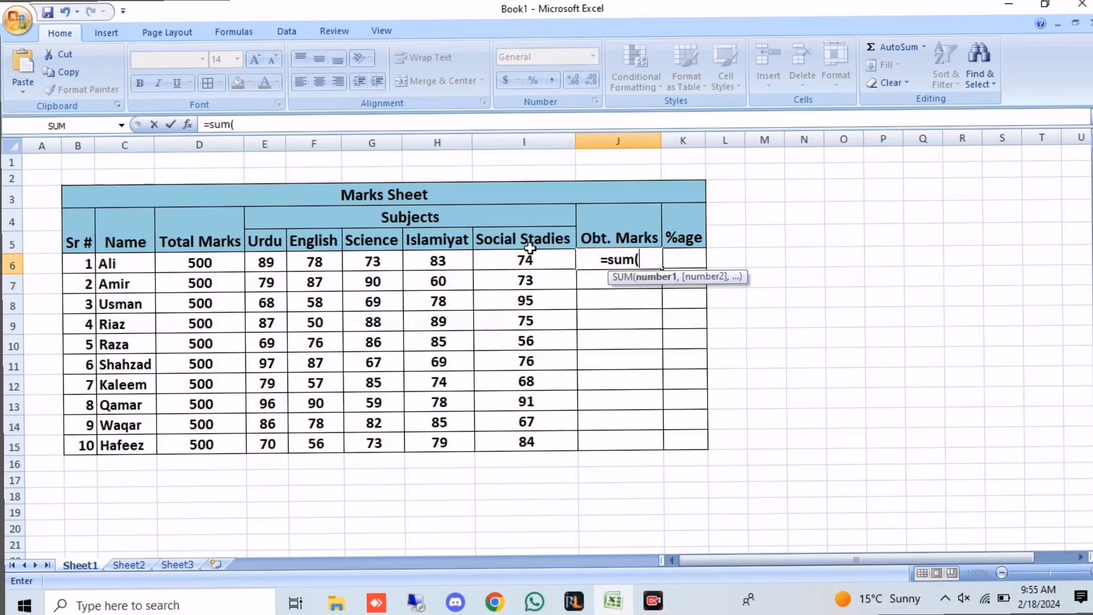
left_click(256, 266)
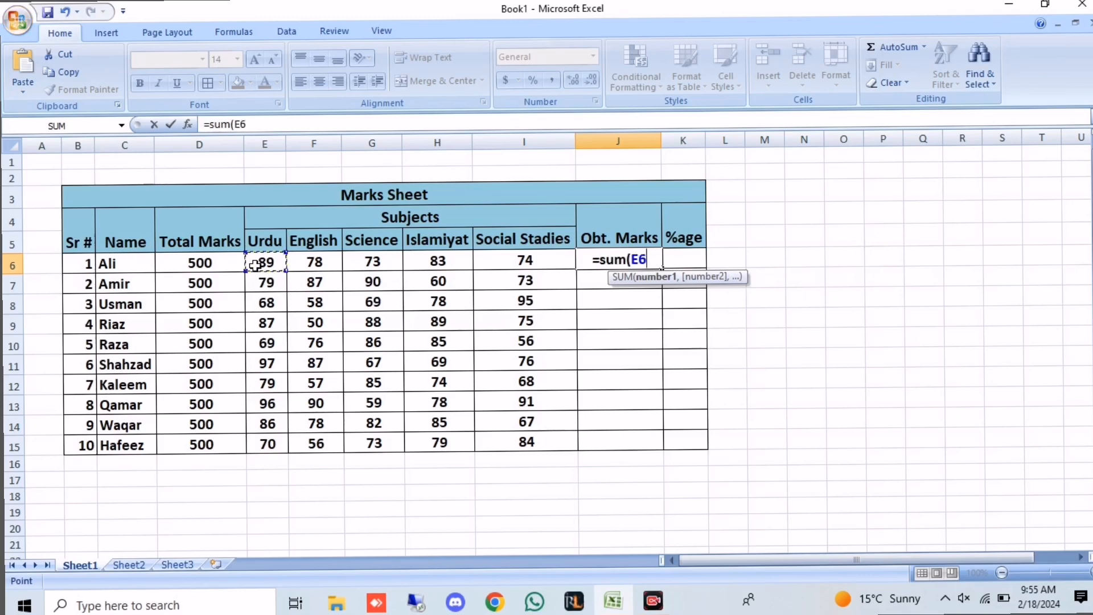
key("F8")
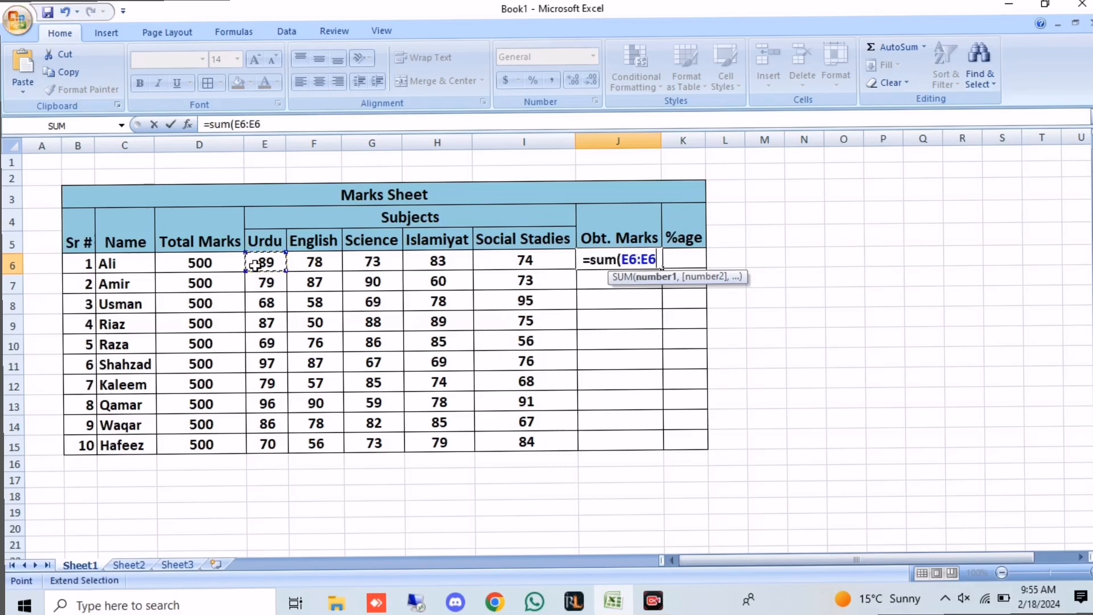
left_click(509, 256)
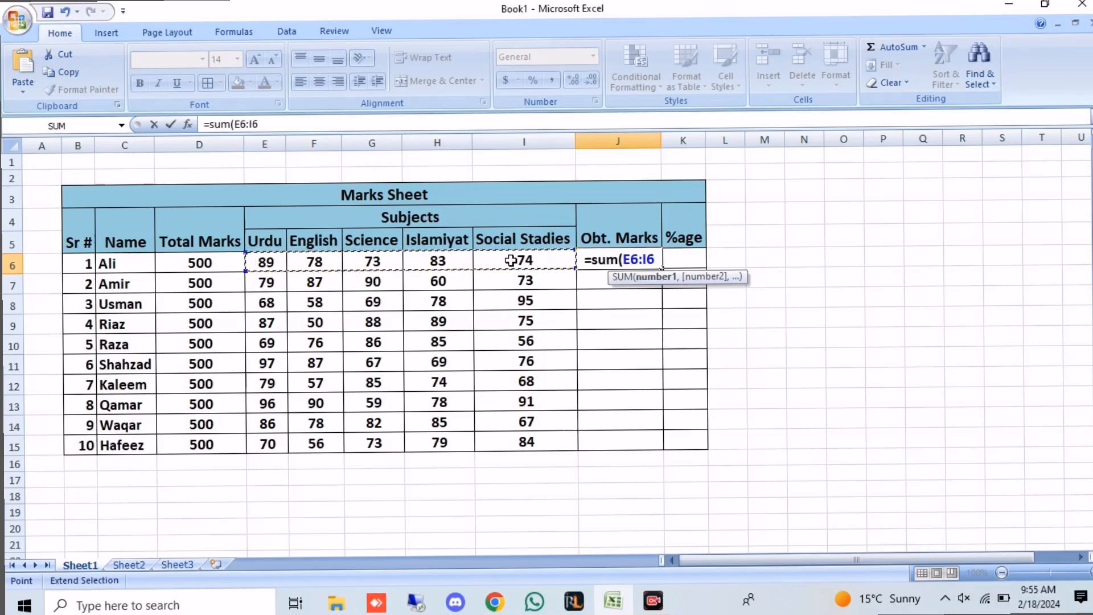
type(")")
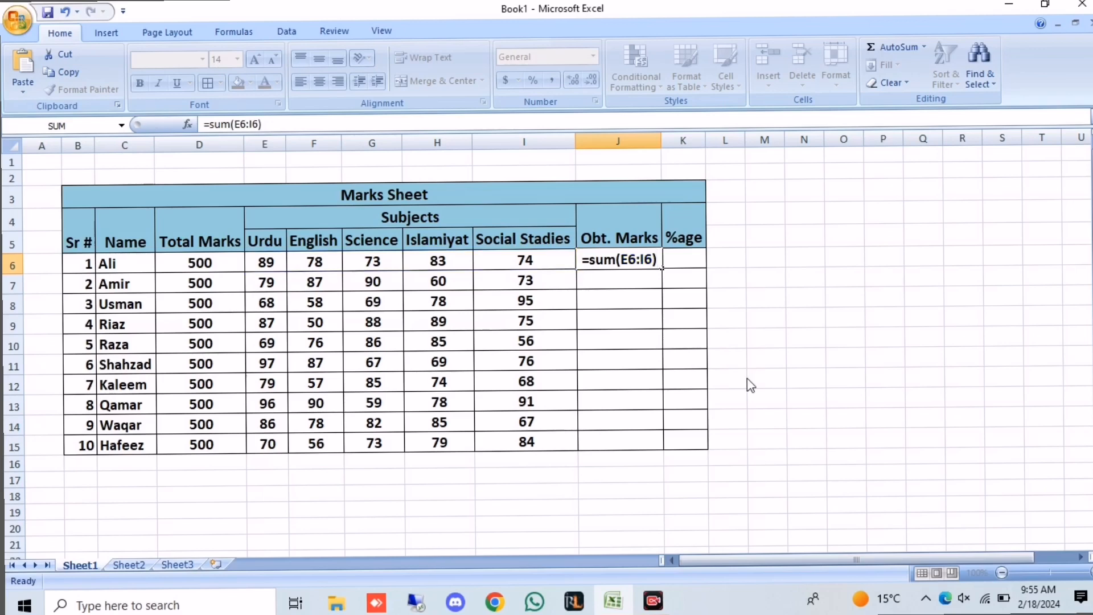
key("Return")
left_click(642, 262)
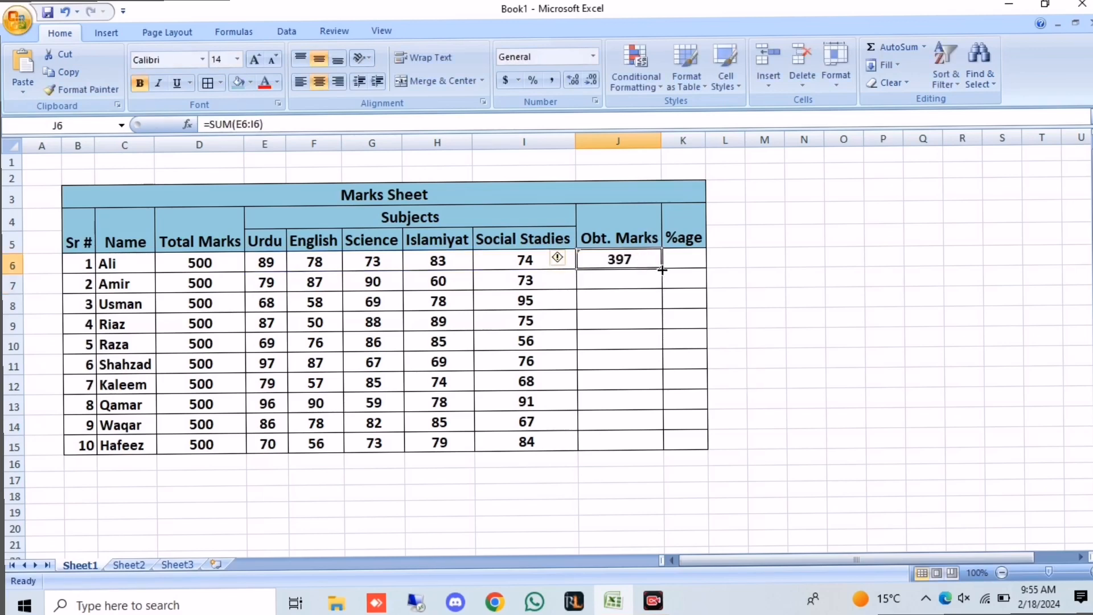
left_click_drag(662, 269, 654, 443)
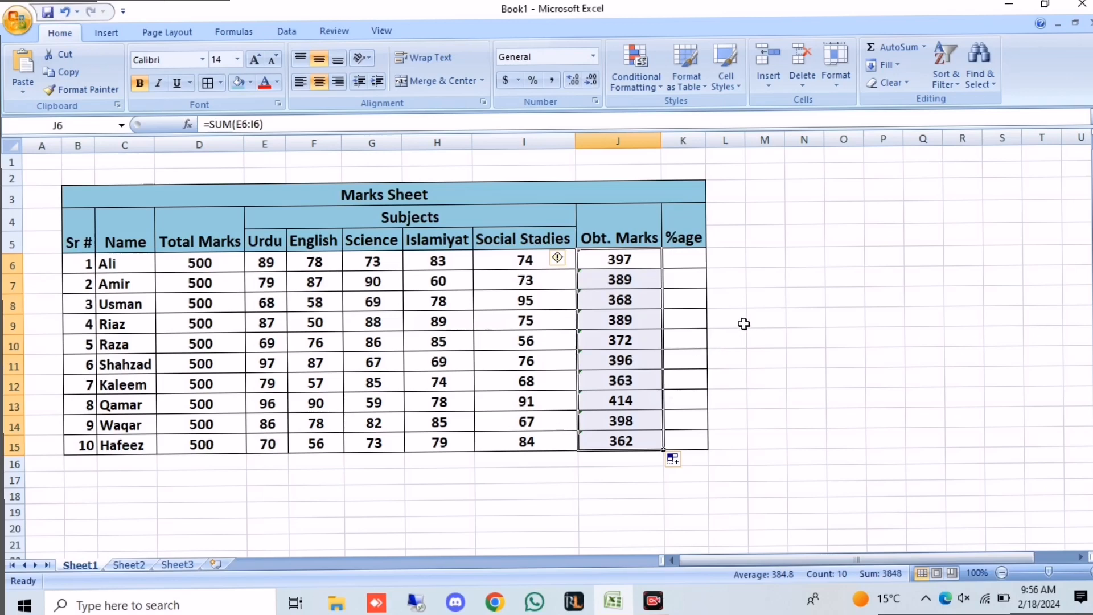
Check the Obt. Marks formulas in several student rows, including J6, J10 and J14
left_click(691, 256)
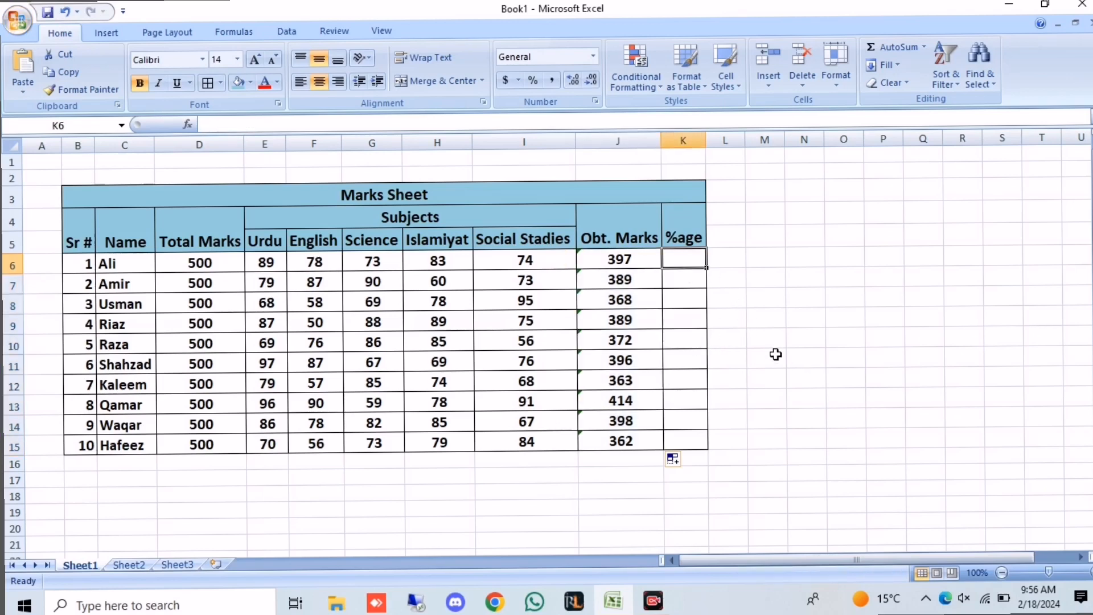
left_click(634, 259)
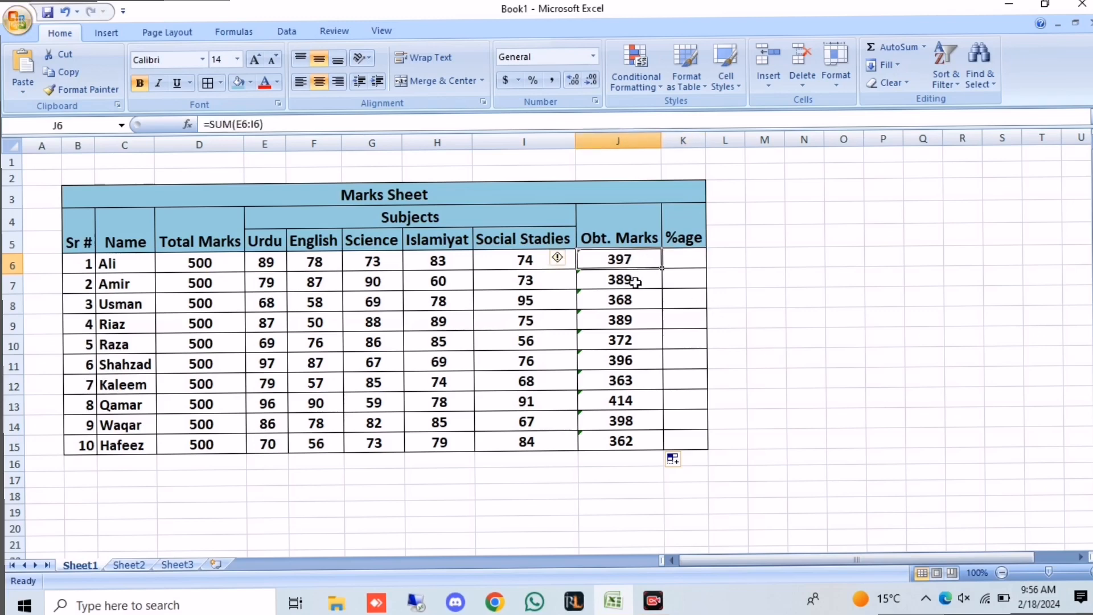
left_click(634, 282)
left_click(633, 337)
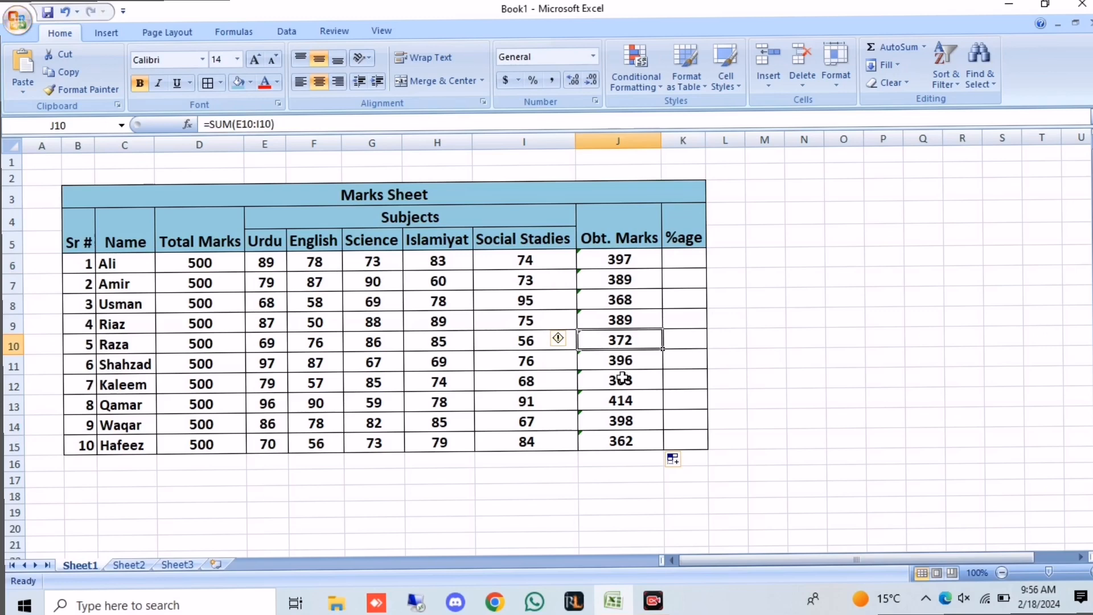
left_click(622, 379)
left_click(623, 414)
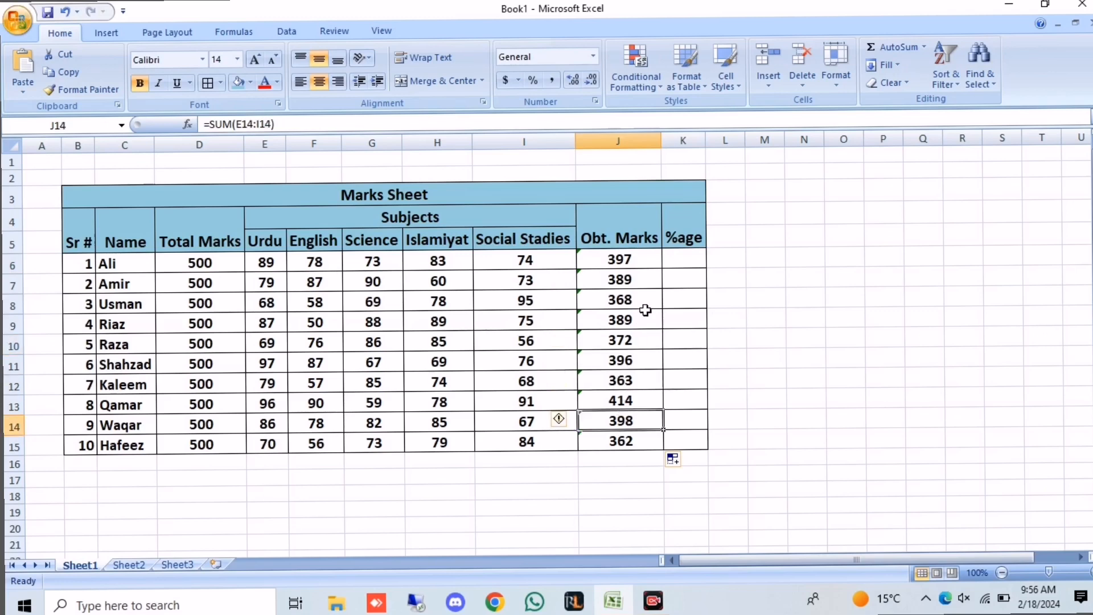
Calculate the first student's percentage in K6 with the formula =J6/D6*100
left_click(696, 257)
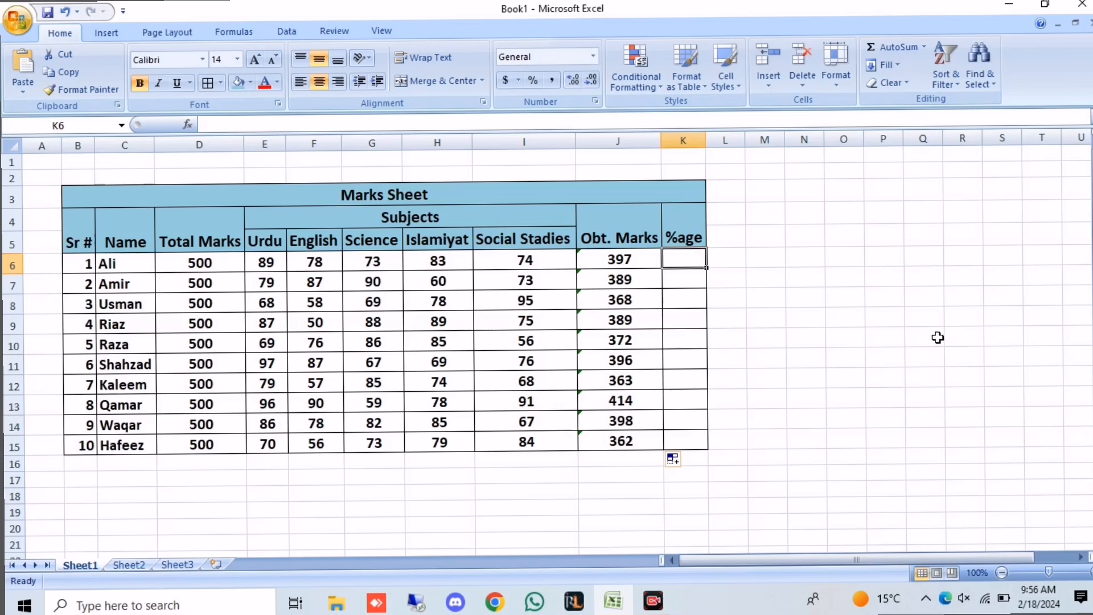
type("=")
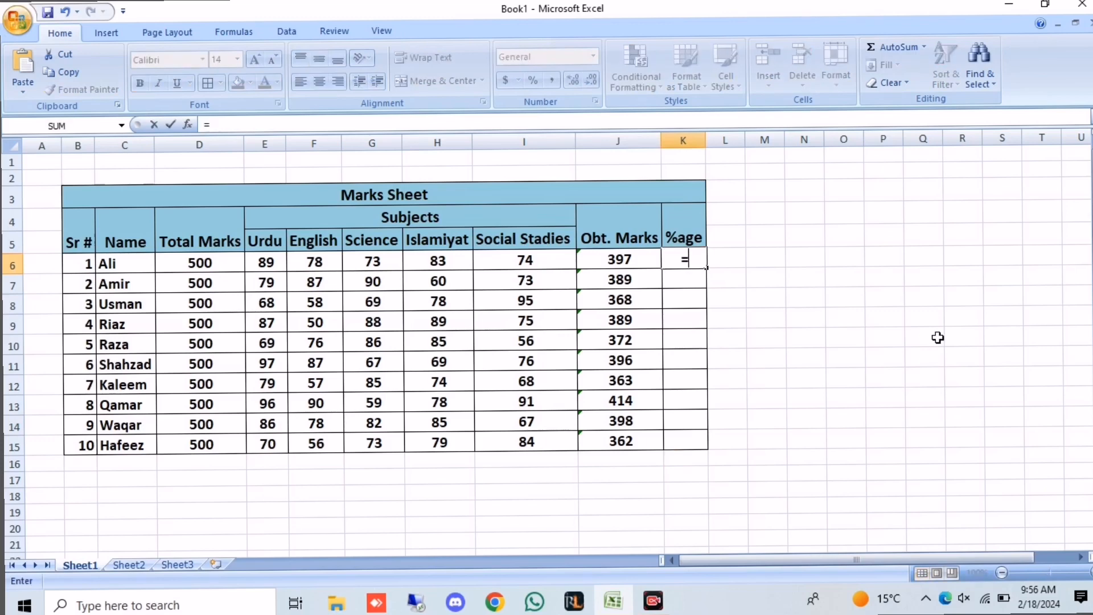
left_click(611, 259)
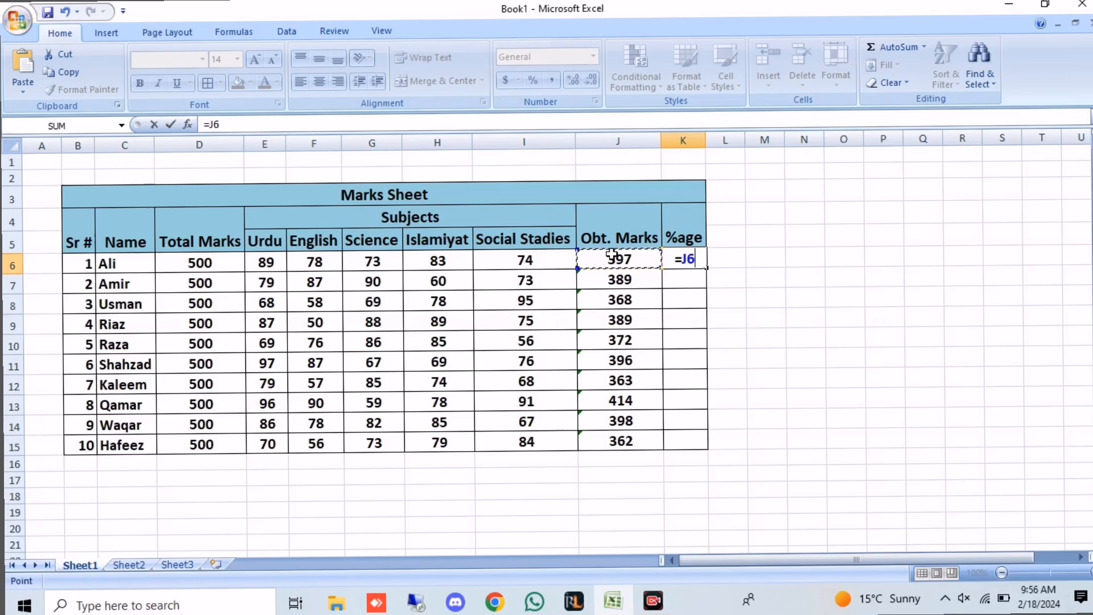
type("/")
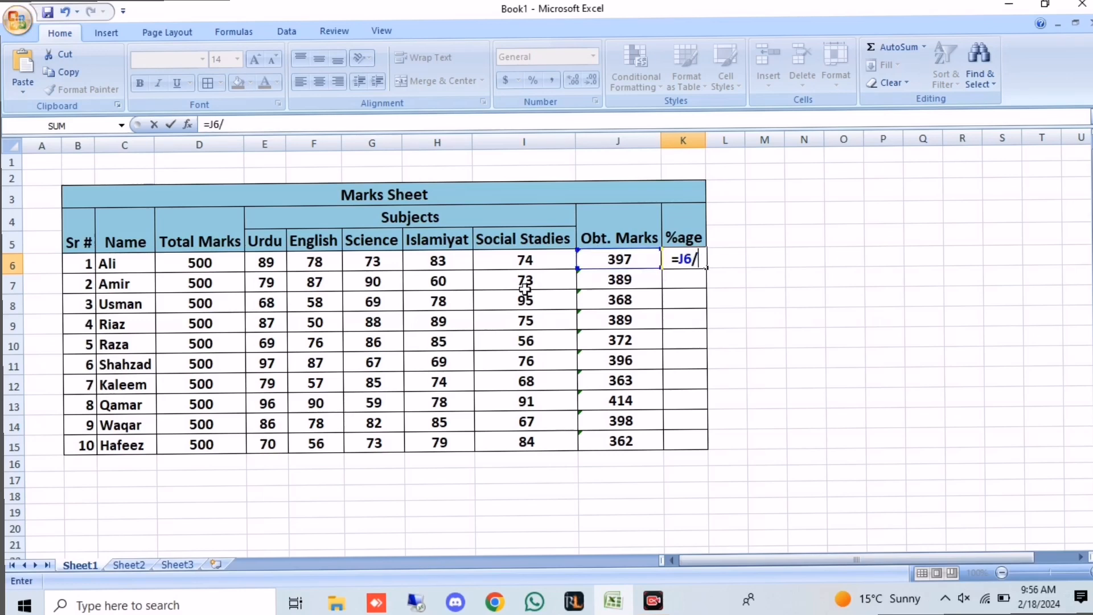
left_click(222, 265)
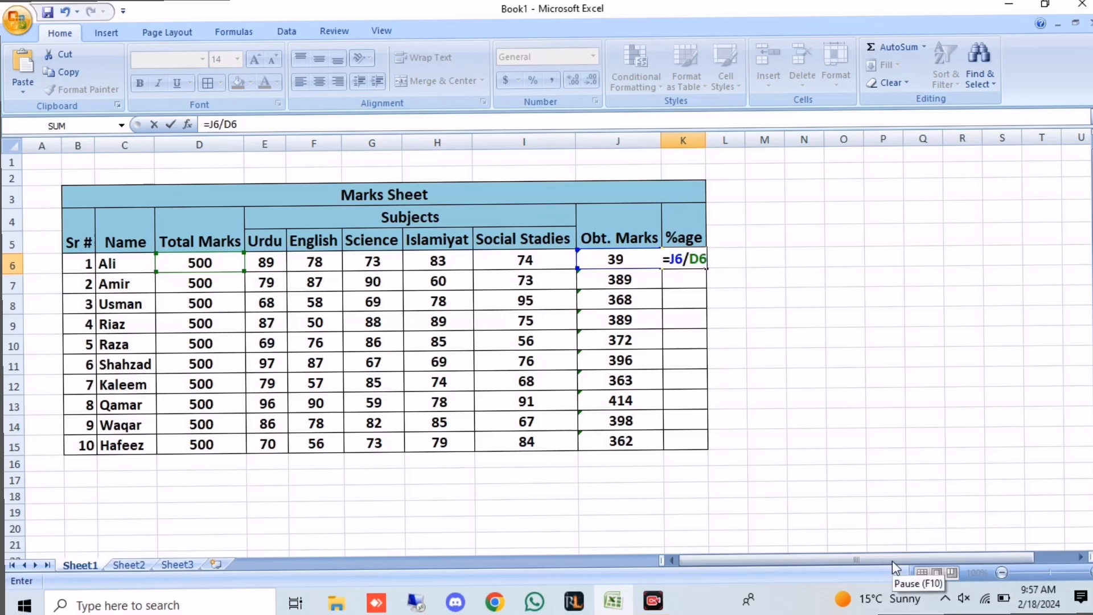
type("*")
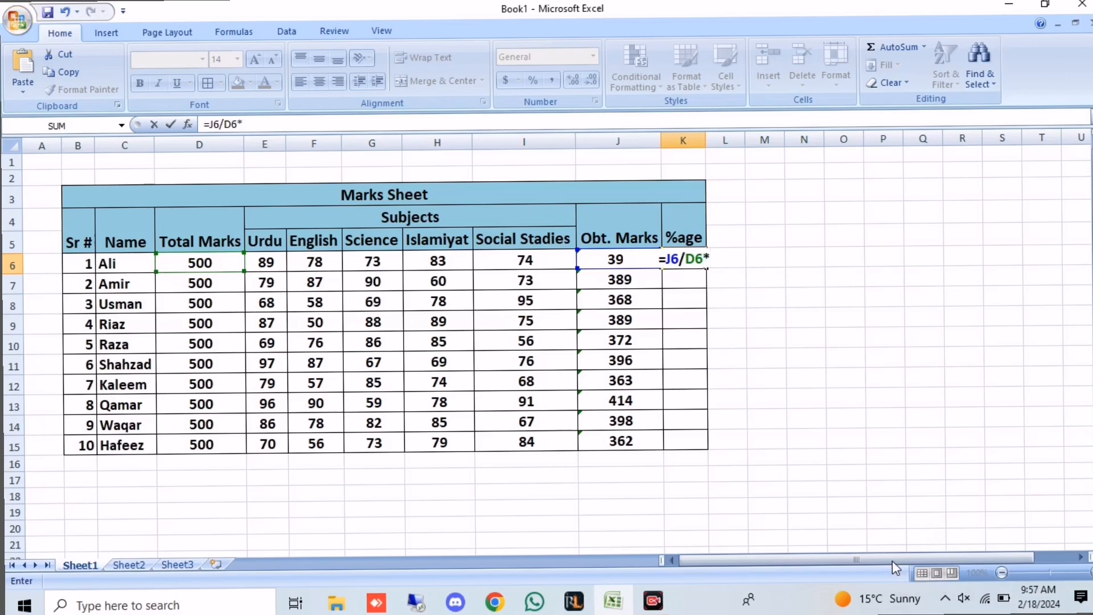
type("1")
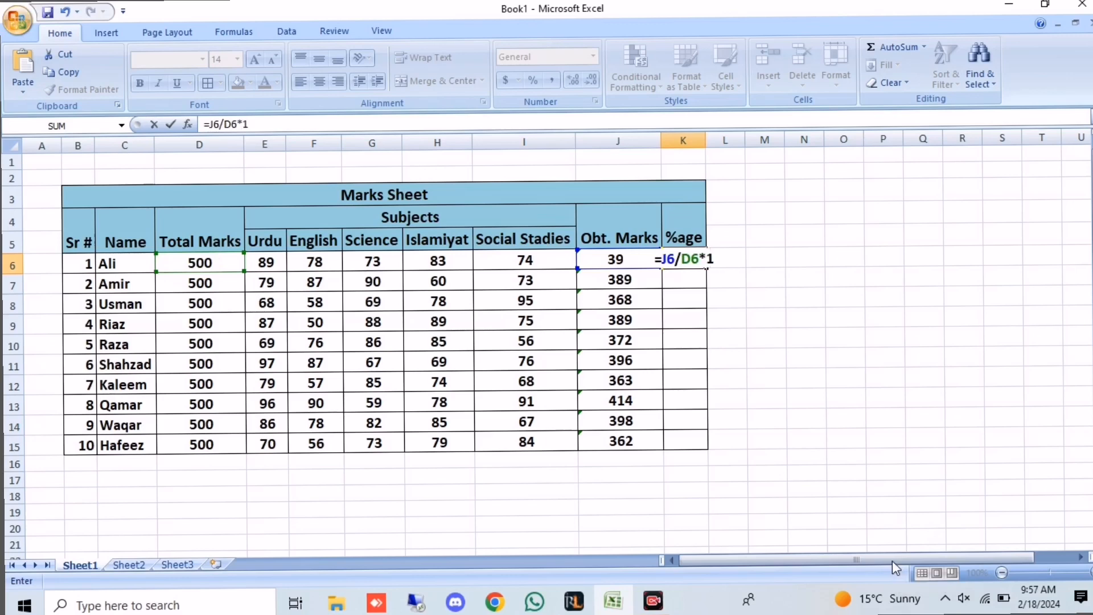
type("00")
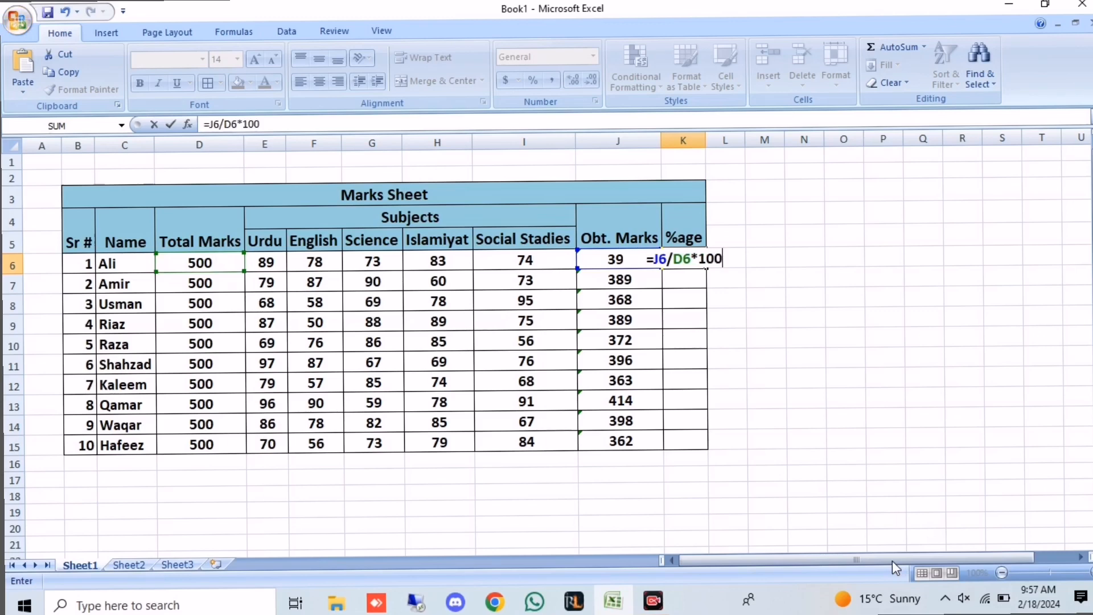
key("Return")
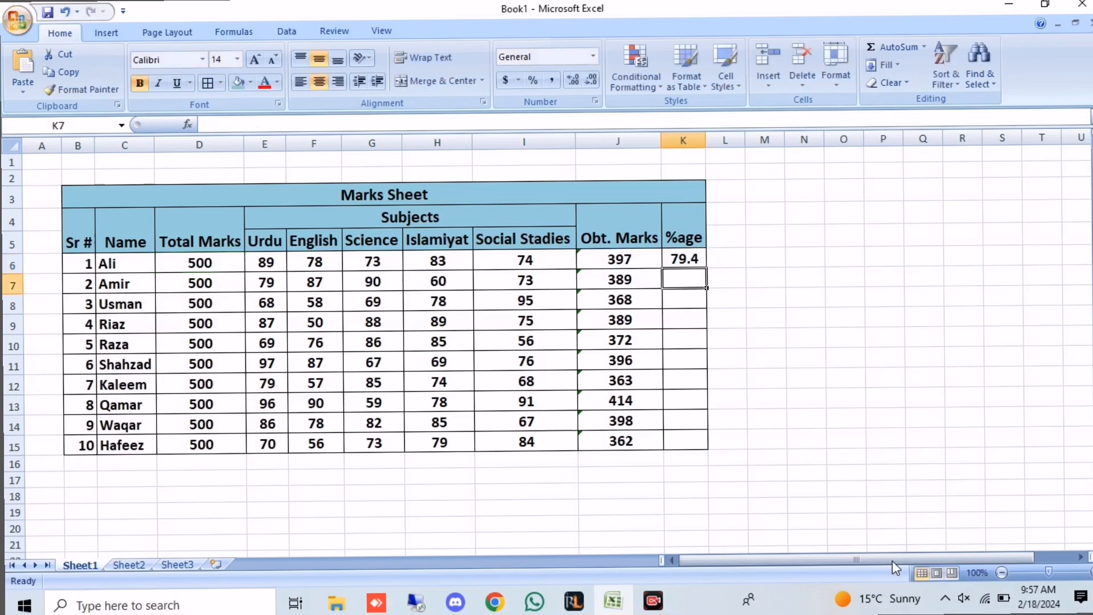
Fill the percentage formula from K6 down to K15, and check the copied formulas in K9 and K7
left_click(678, 256)
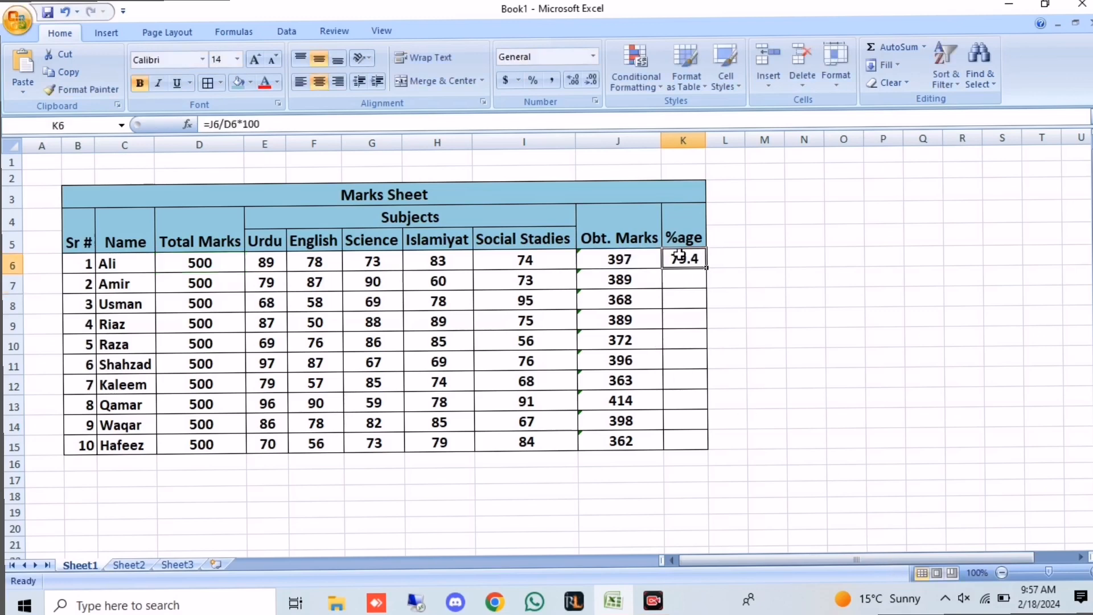
left_click_drag(708, 268, 695, 449)
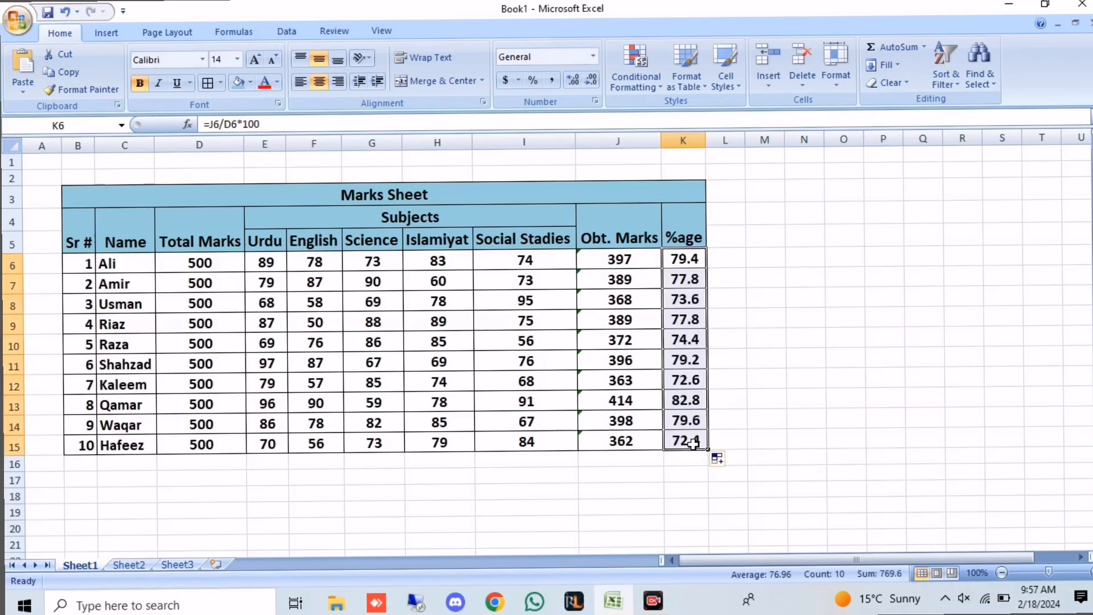
right_click(691, 321)
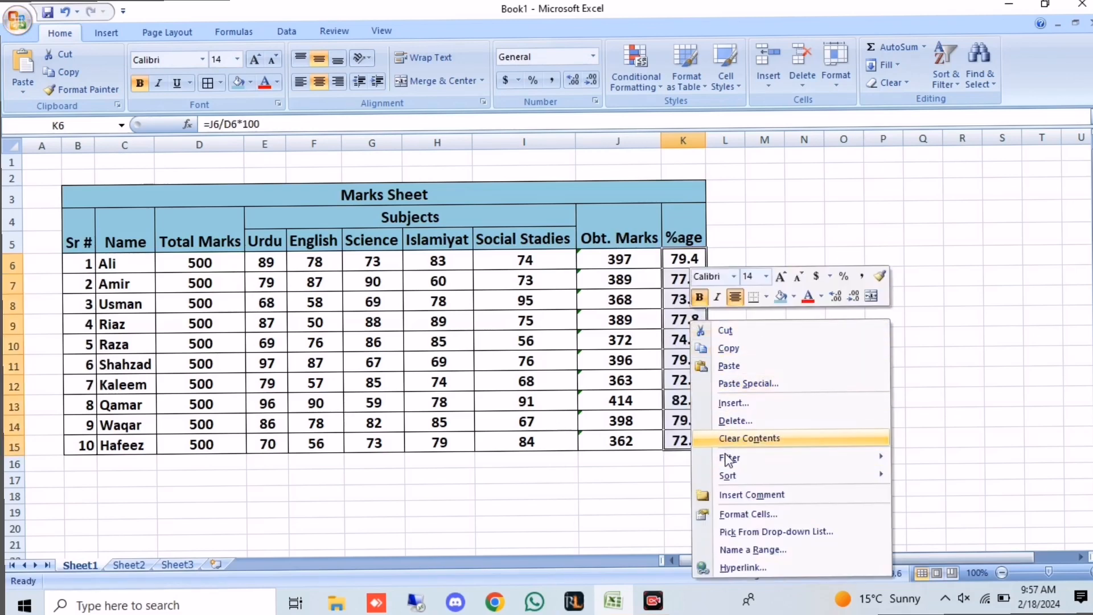
key("Escape")
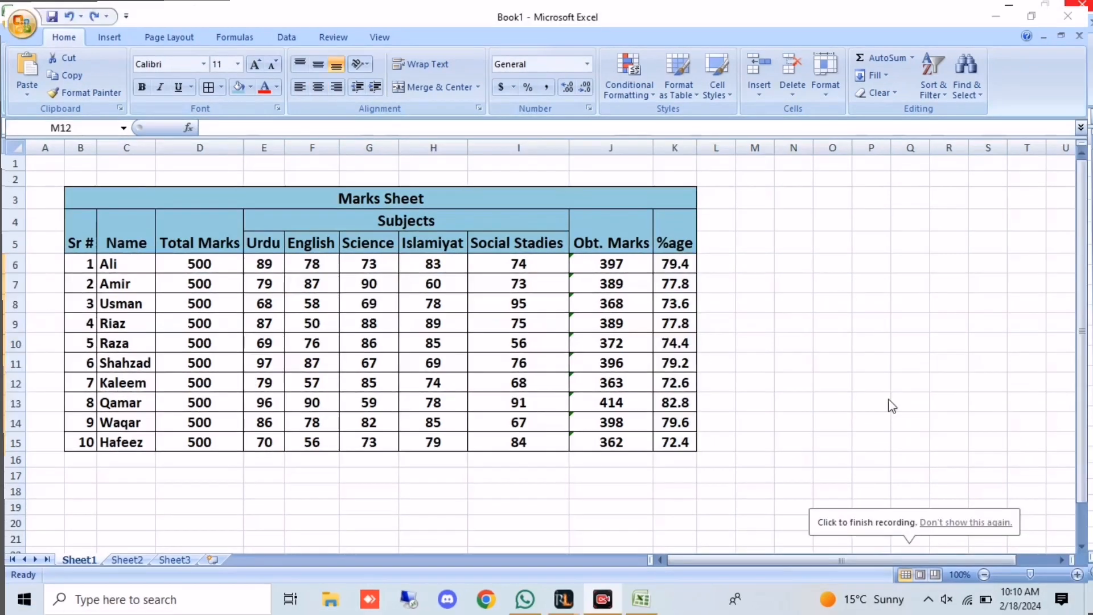
left_click(675, 322)
left_click(672, 283)
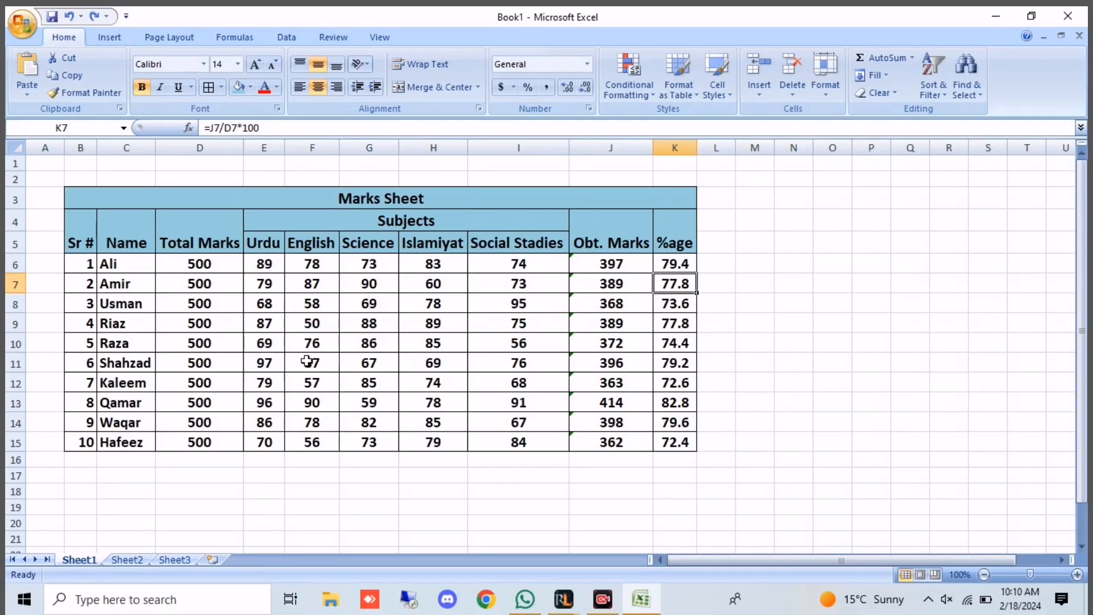
Set the fourth student's English mark in F9 to 60, and check that row's obtained marks and percentage formulas
left_click(312, 324)
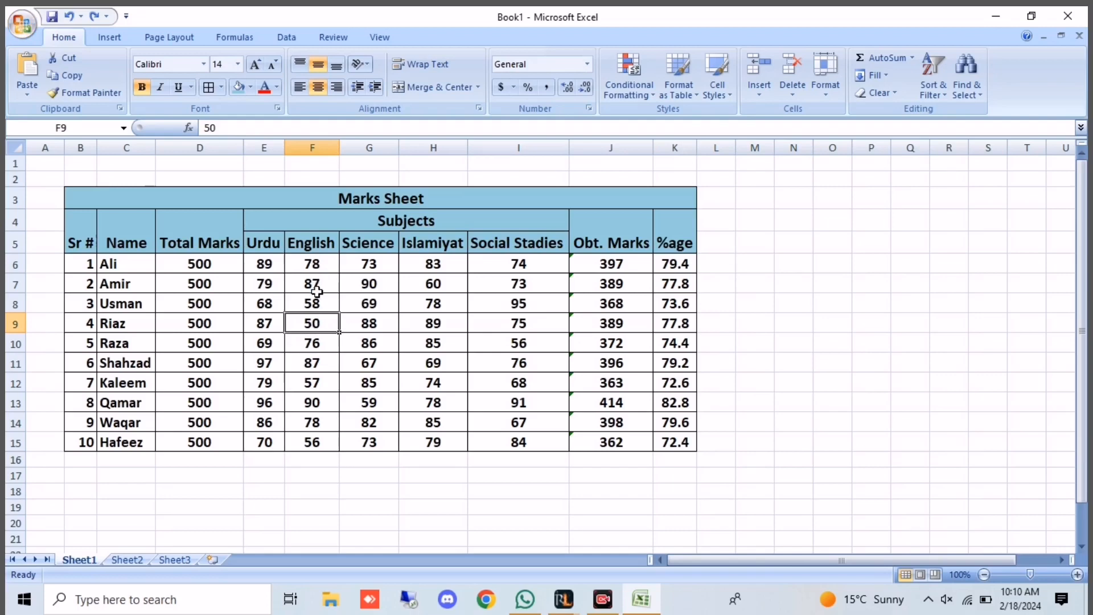
type("60")
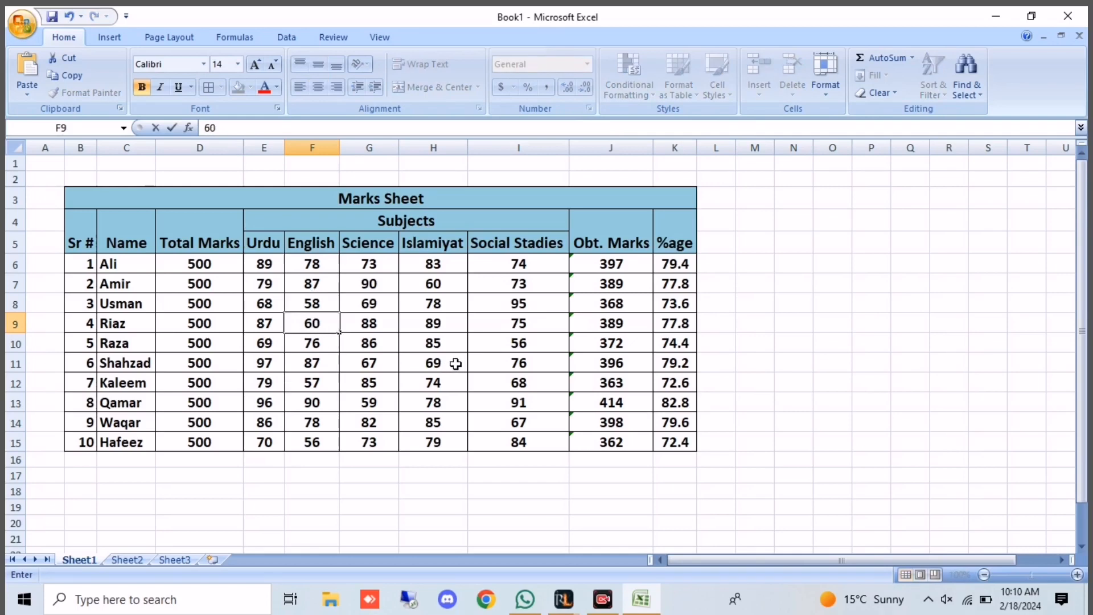
key("Return")
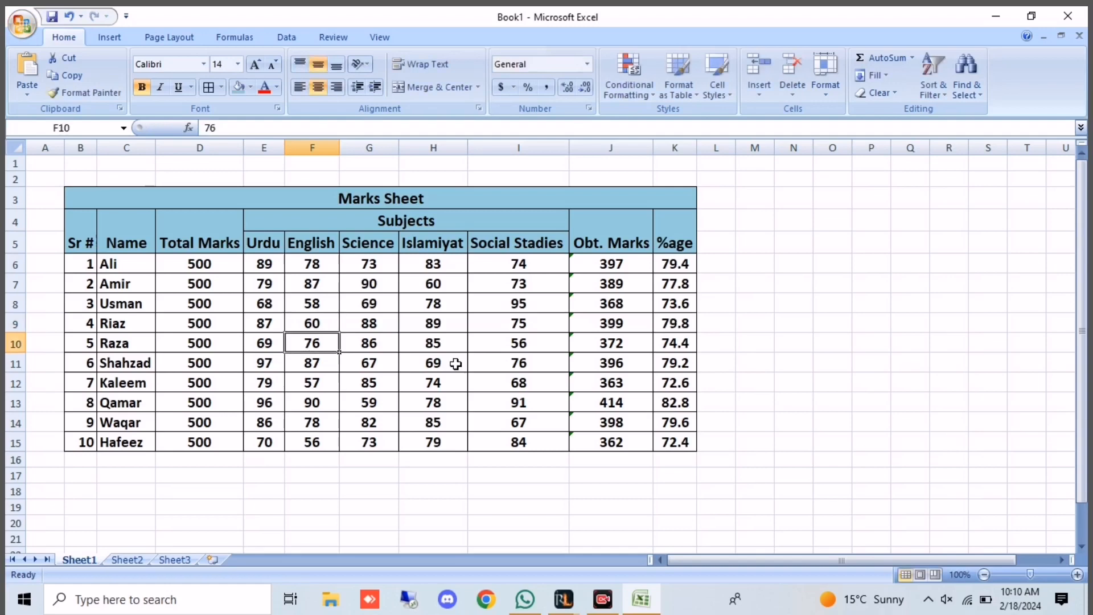
left_click(637, 323)
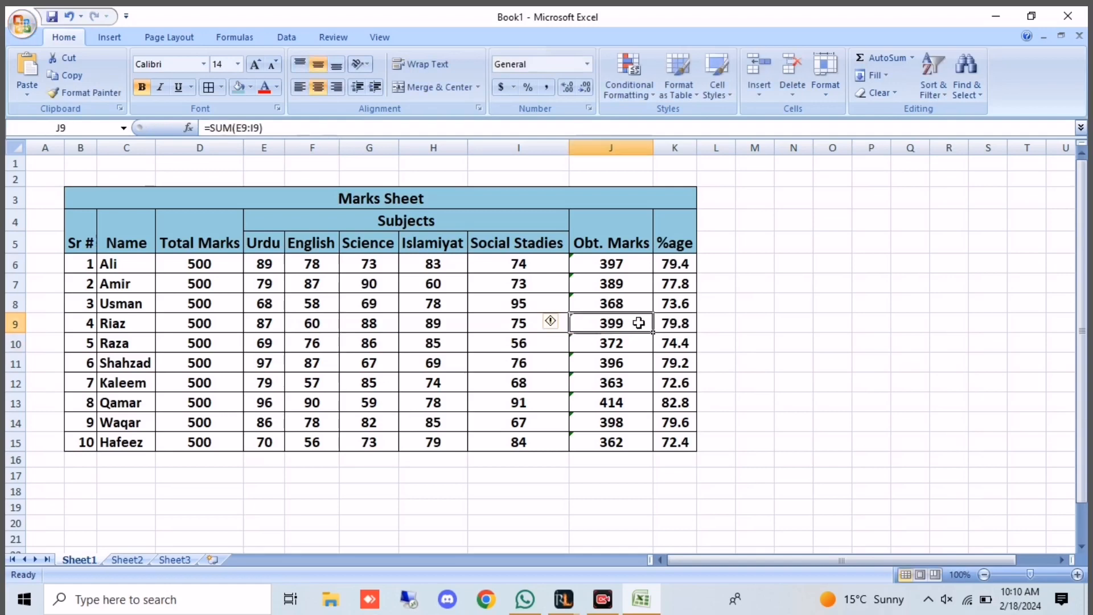
left_click(677, 323)
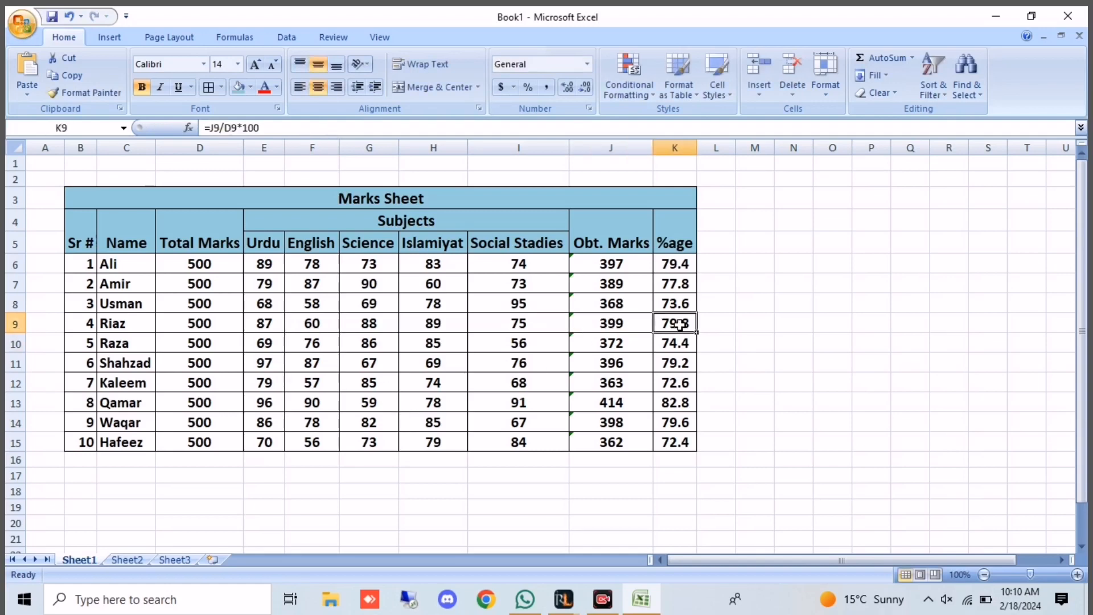
left_click(10, 314)
left_click(11, 323)
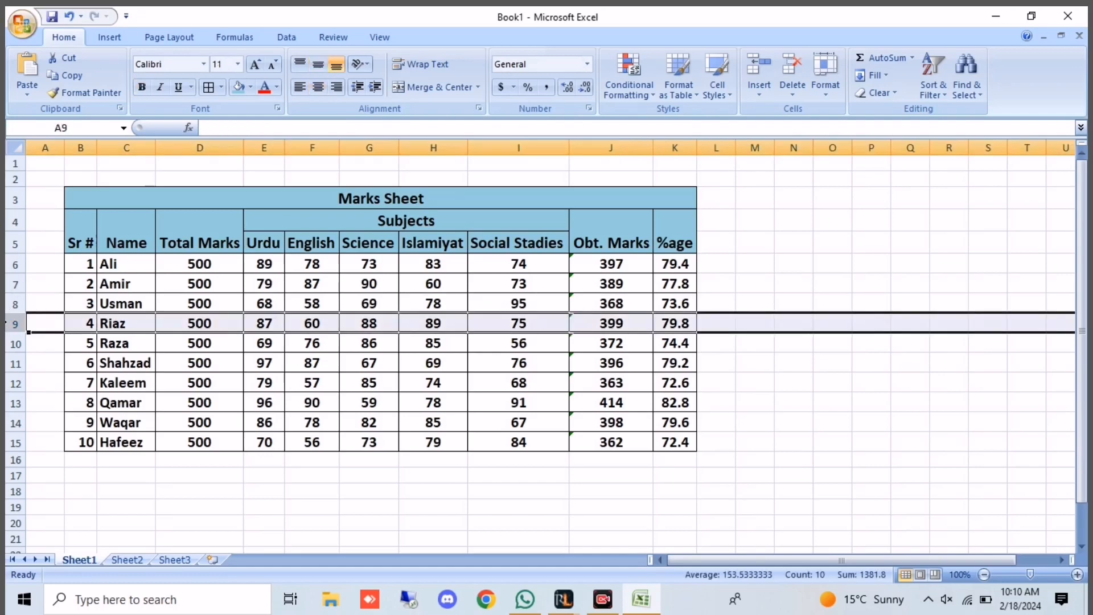
Set the first student's Science mark in G6 to 71
left_click(329, 369)
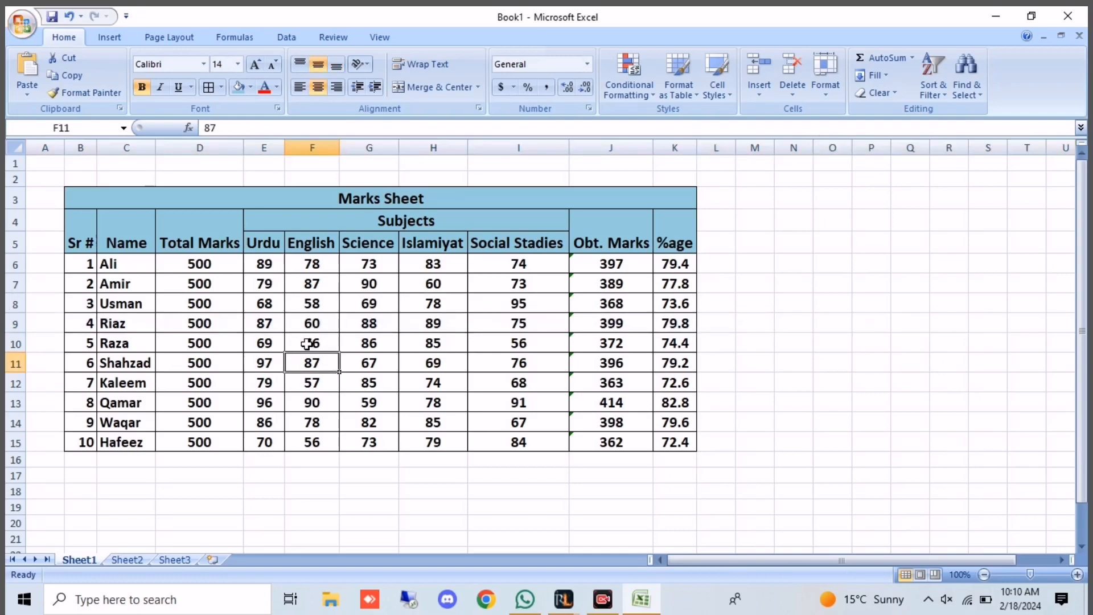
left_click(362, 262)
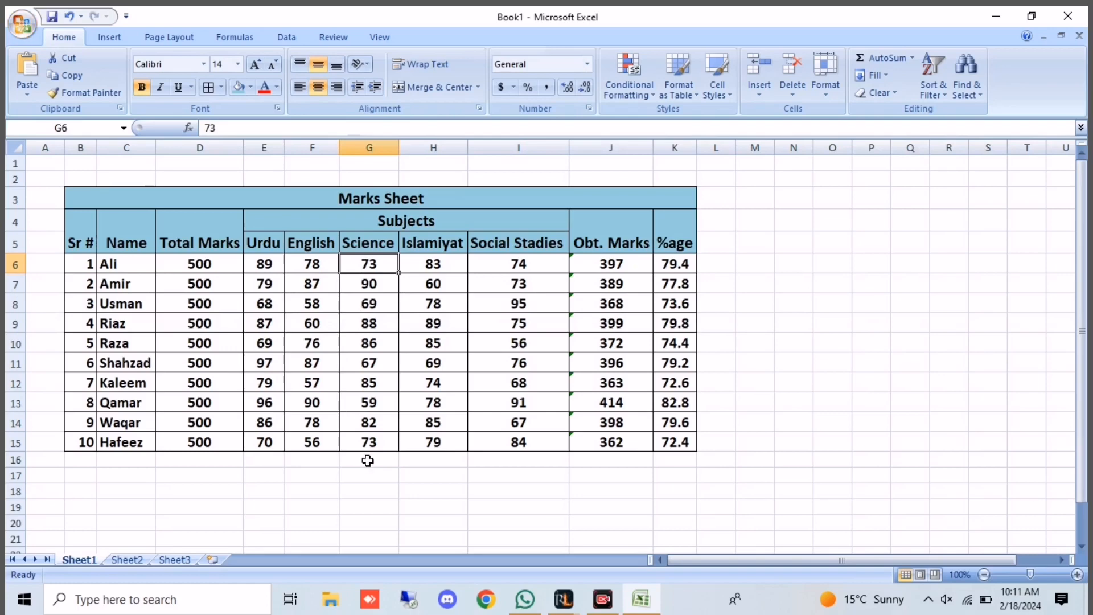
type("71")
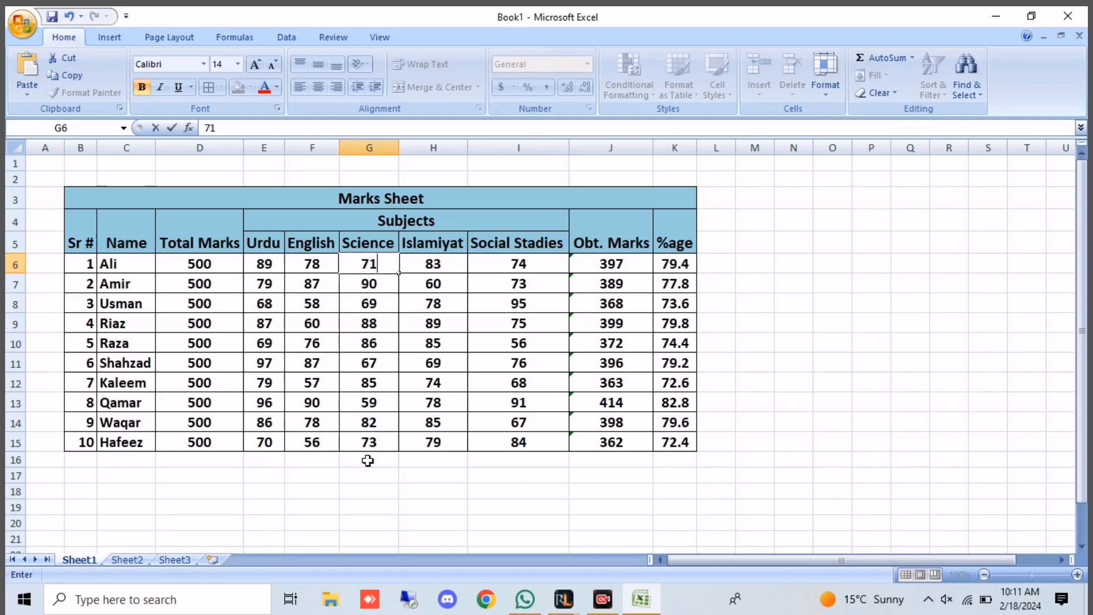
key("Return")
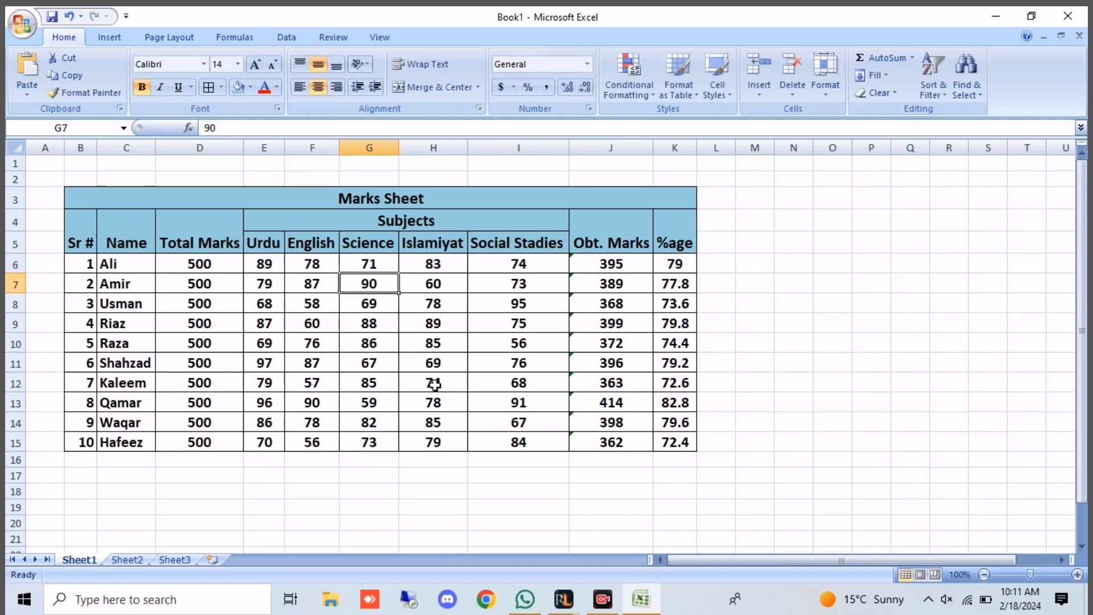
left_click(449, 368)
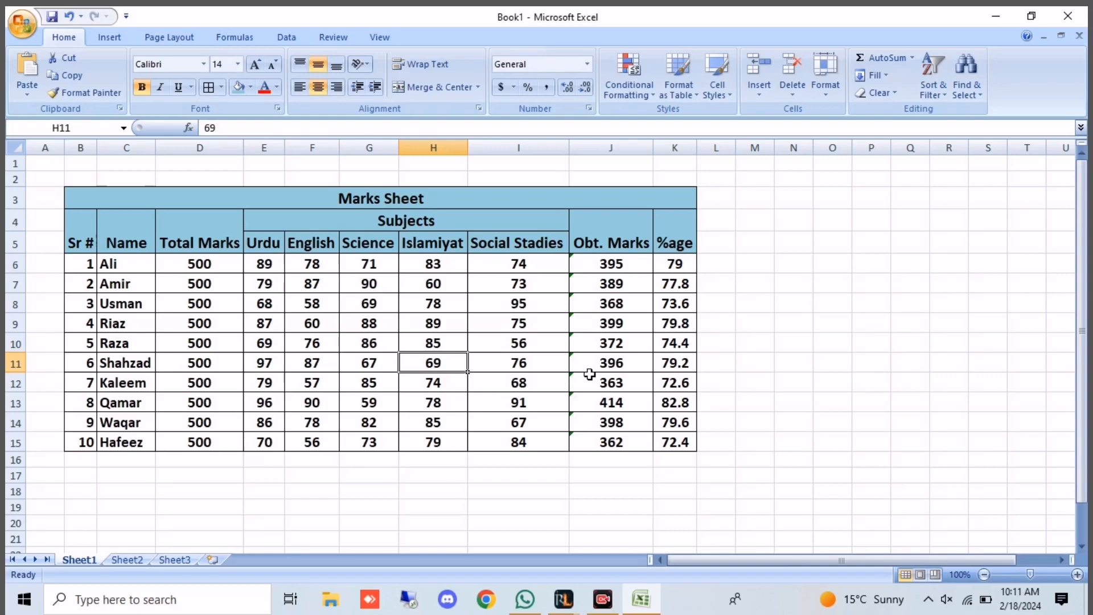